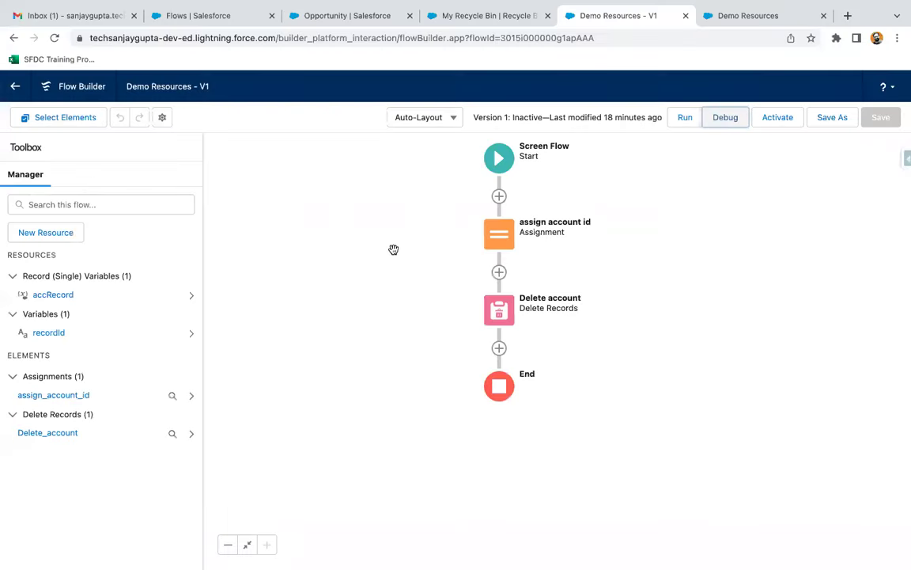
Delete the assign account id and Delete account elements from the Demo Resources flow
left_click(497, 239)
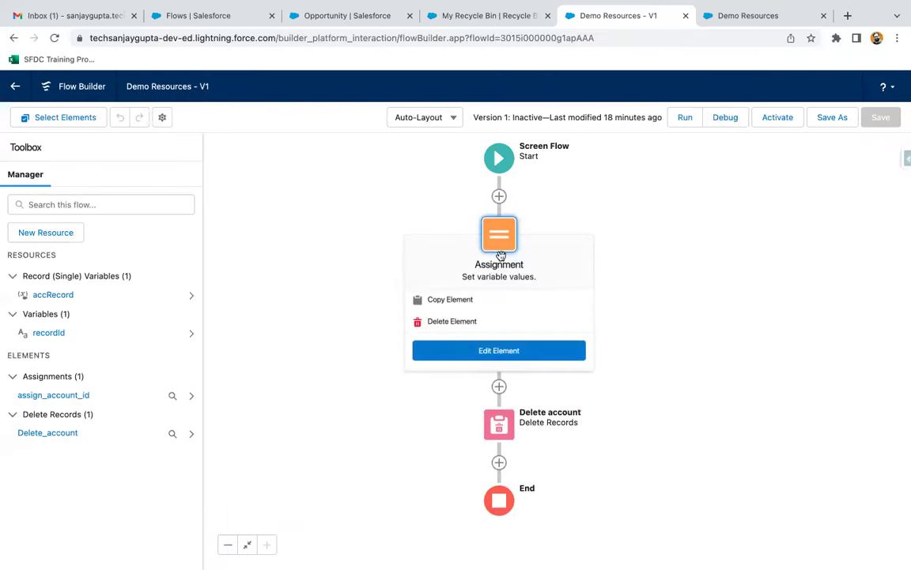
left_click(488, 324)
left_click(507, 239)
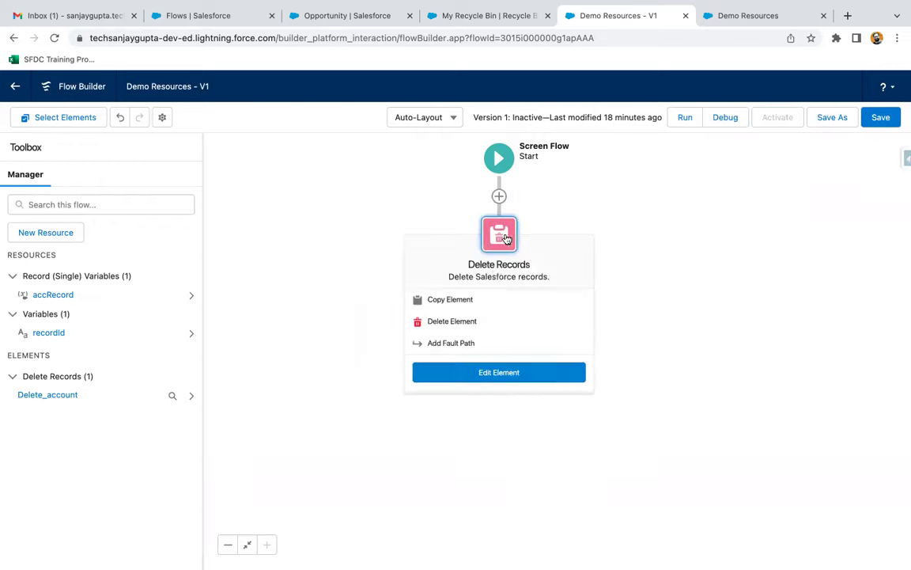
left_click(496, 318)
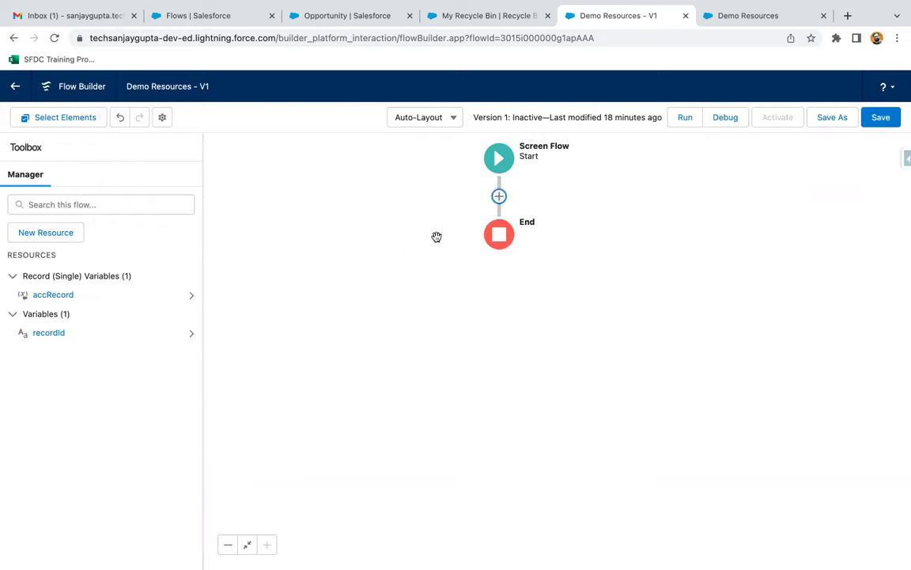
Delete the accRecord and recordId variables, then close the flow without saving
left_click(190, 296)
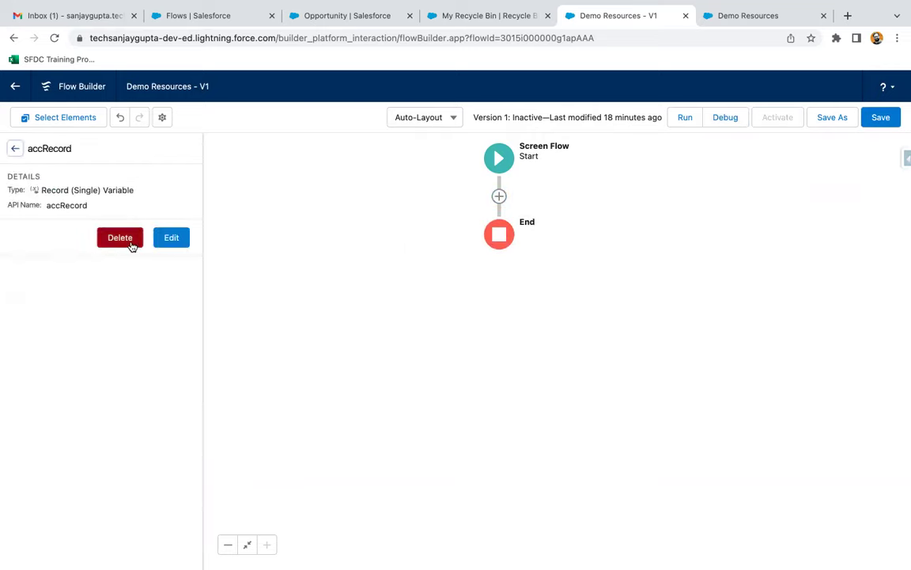
left_click(130, 244)
left_click(193, 295)
left_click(121, 240)
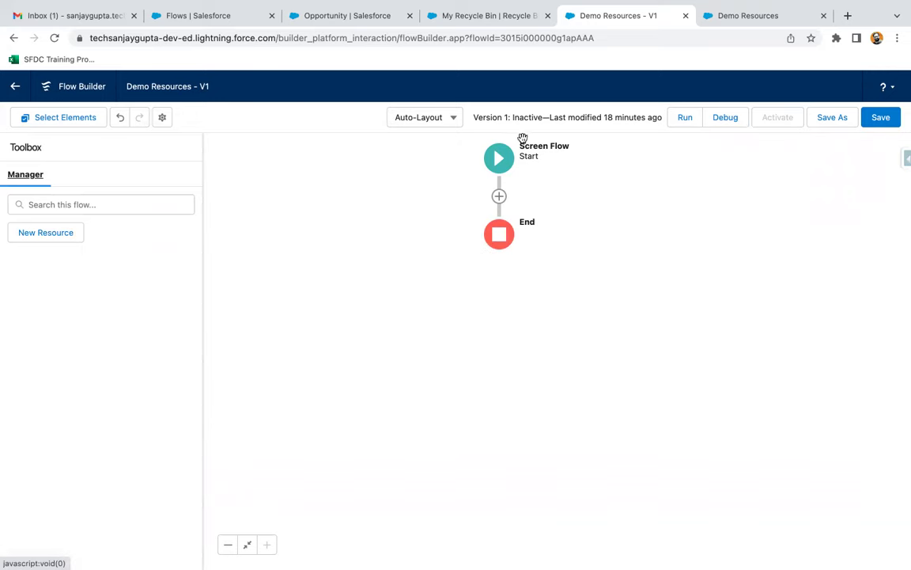
left_click(685, 16)
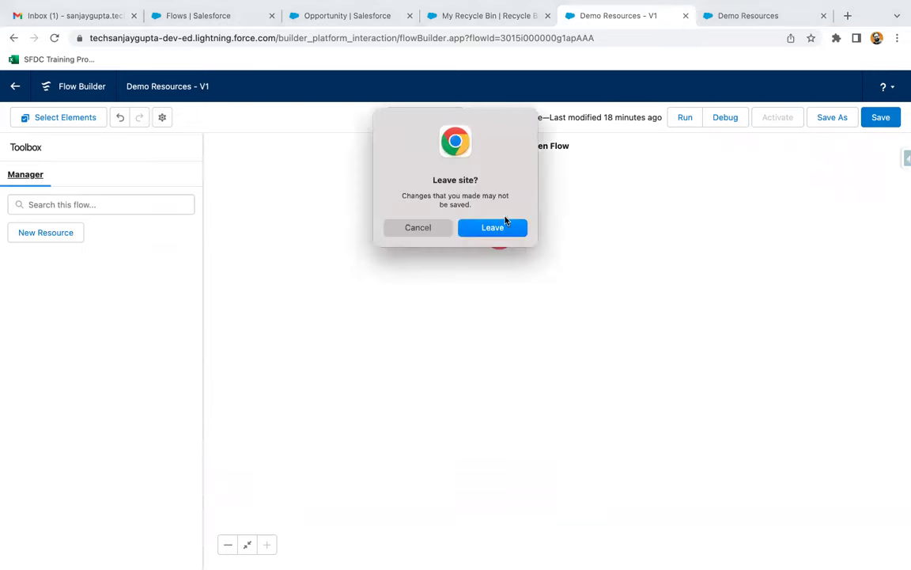
left_click(494, 227)
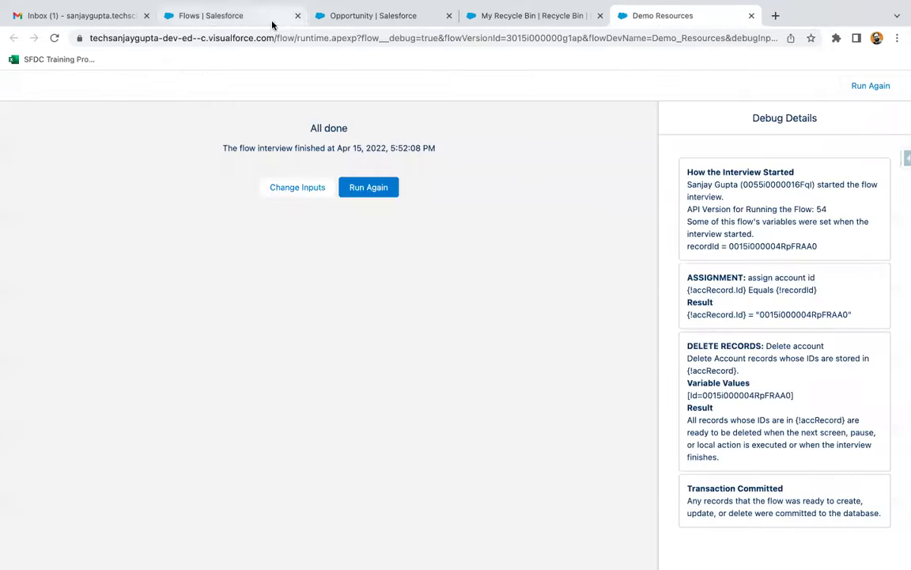
Close the debug results, find Flows via Quick Find 'flow', and start a New Flow
left_click(752, 16)
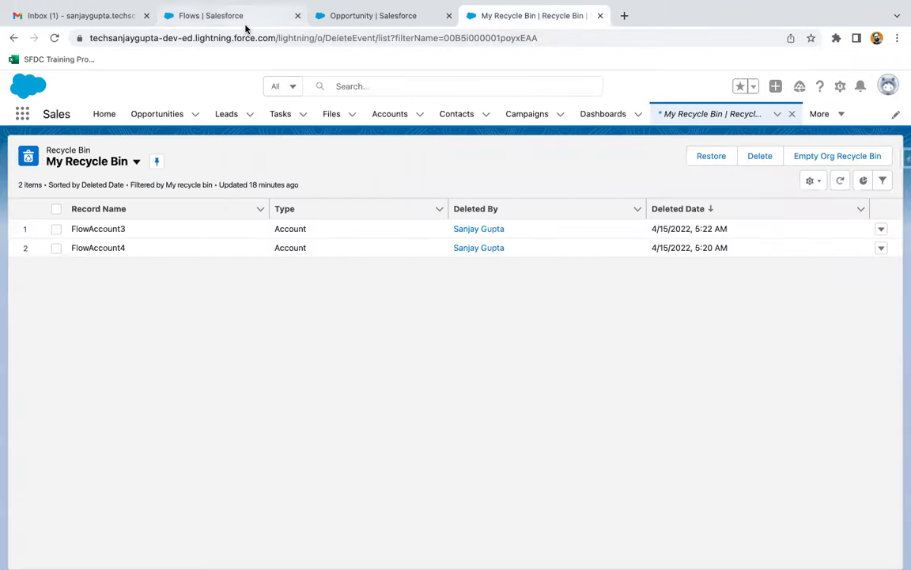
left_click(242, 19)
left_click(91, 147)
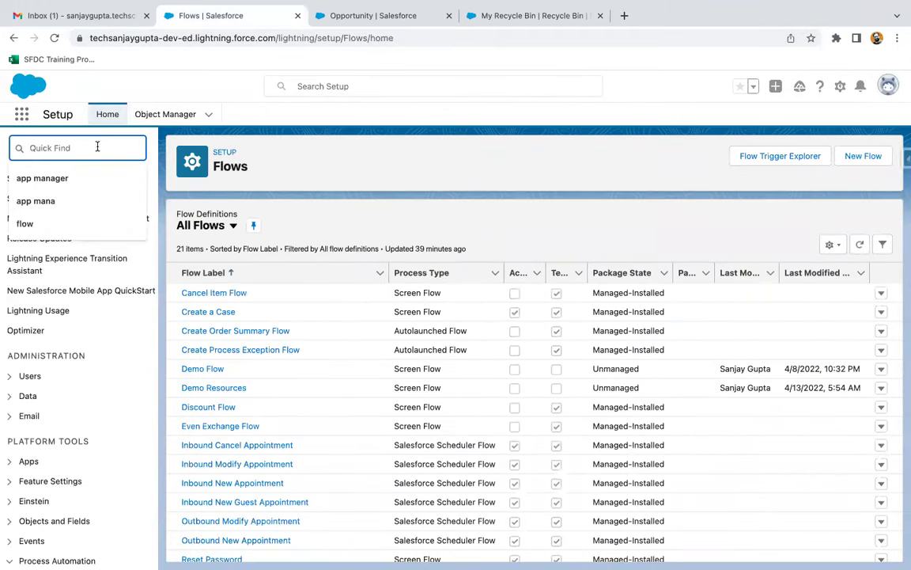
type("flow")
left_click(44, 279)
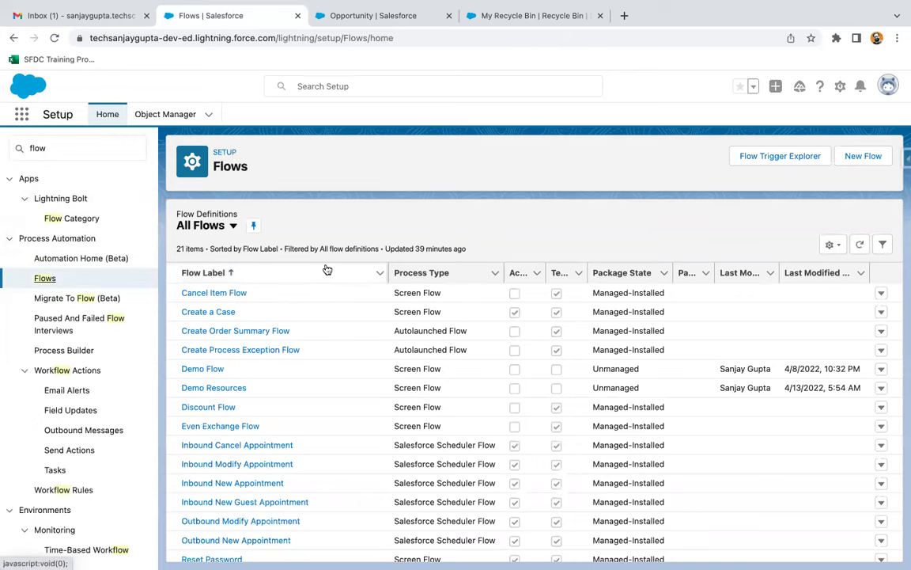
left_click(863, 156)
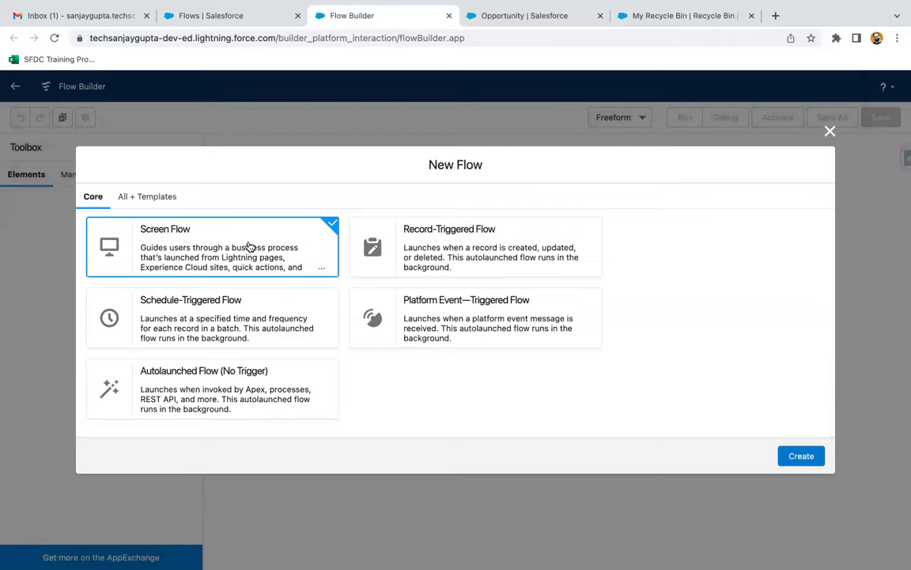
Create the new flow as a Screen Flow
left_click(800, 455)
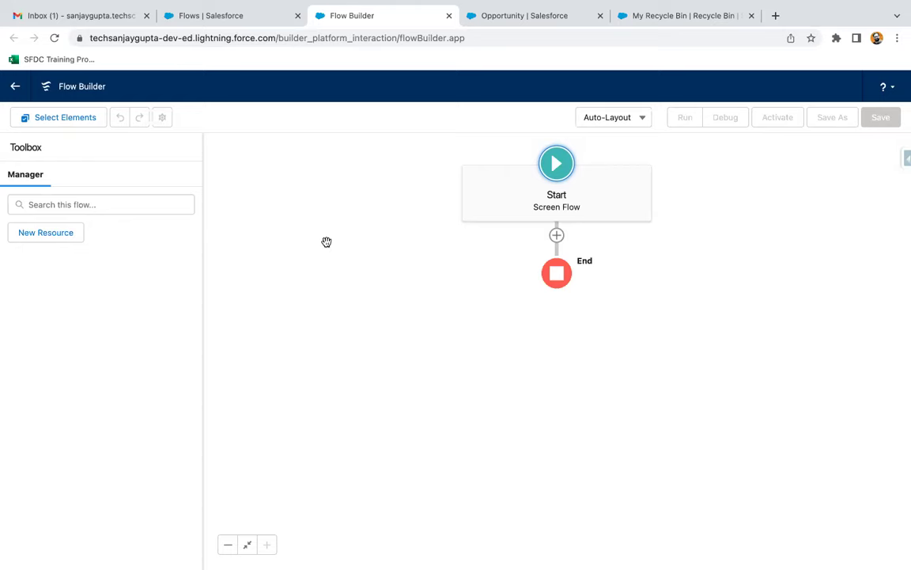
Add a Text variable recordId, available for input, then reopen it to confirm its settings
left_click(72, 231)
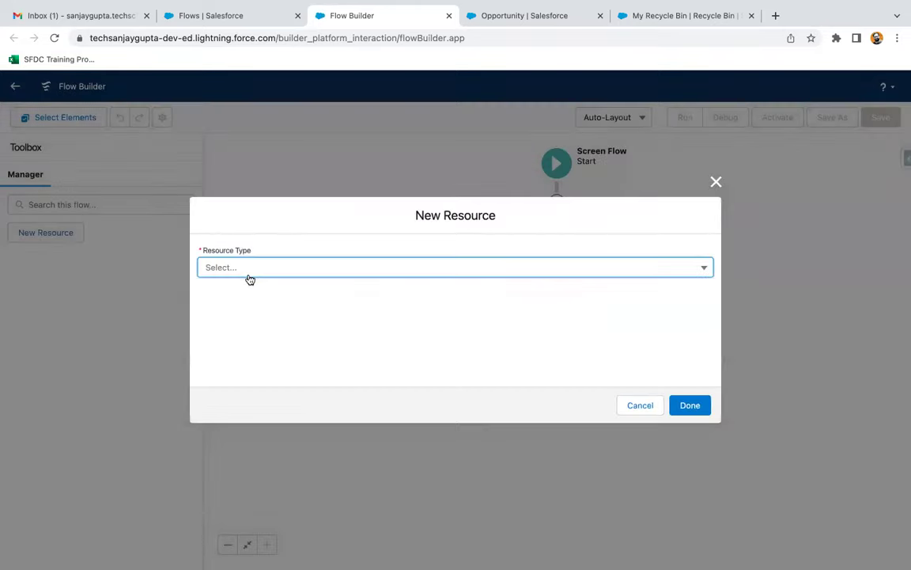
left_click(250, 275)
left_click(253, 298)
left_click(225, 290)
type("recordId")
left_click(277, 261)
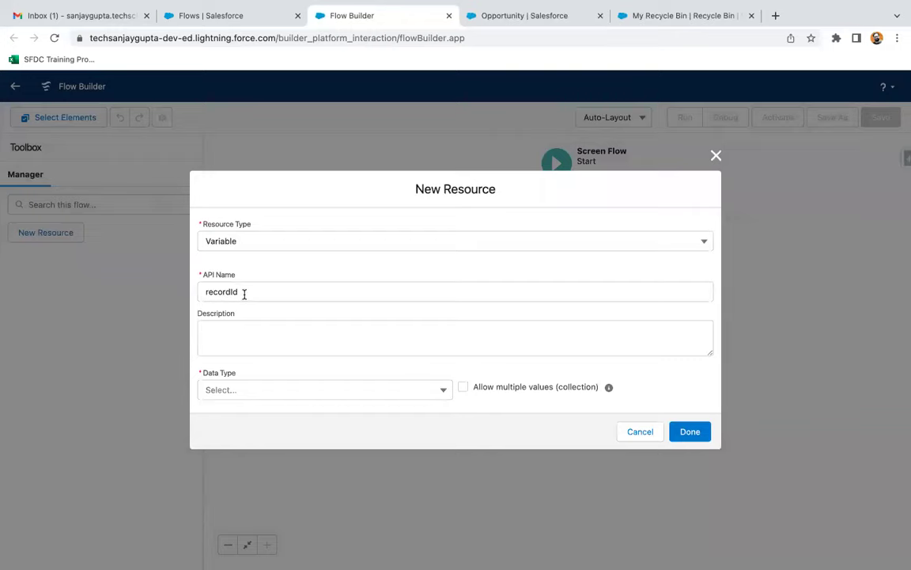
left_click(235, 391)
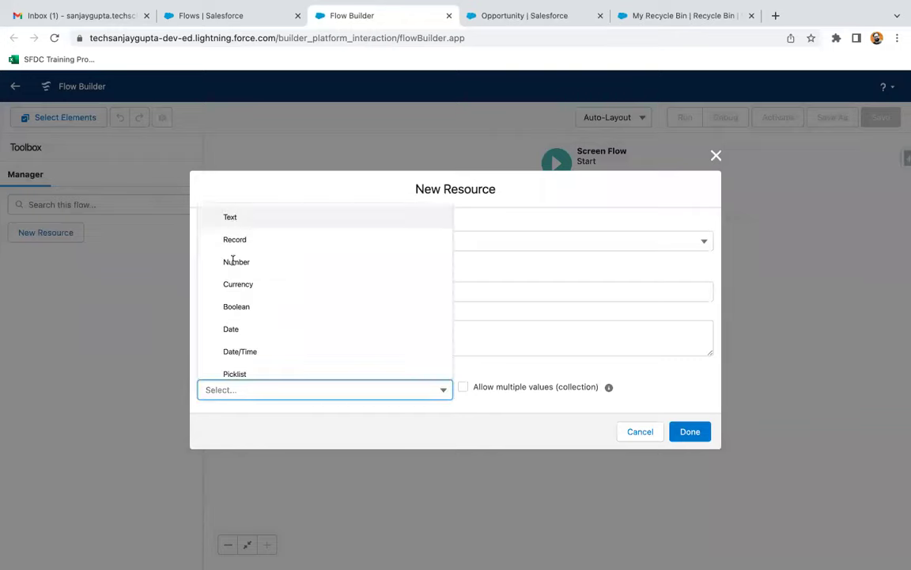
left_click(235, 218)
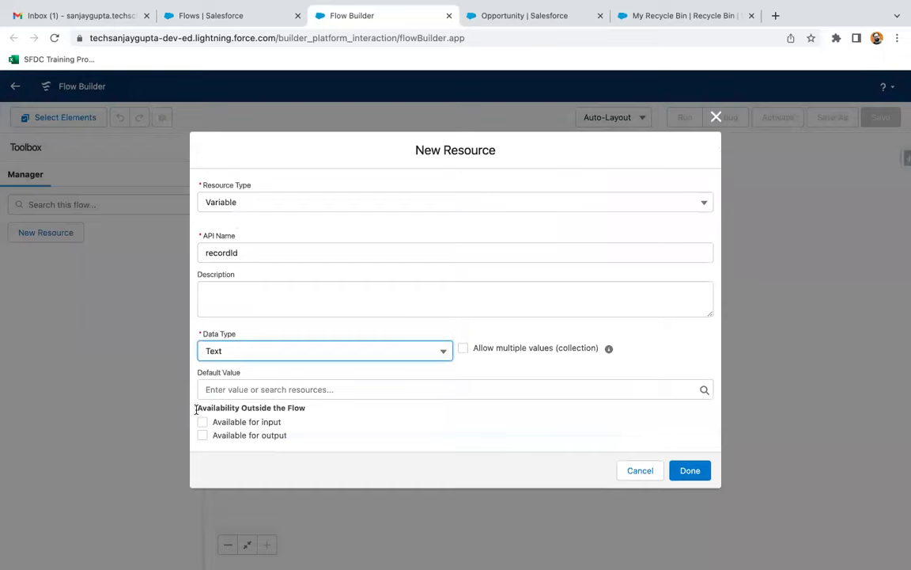
left_click(225, 422)
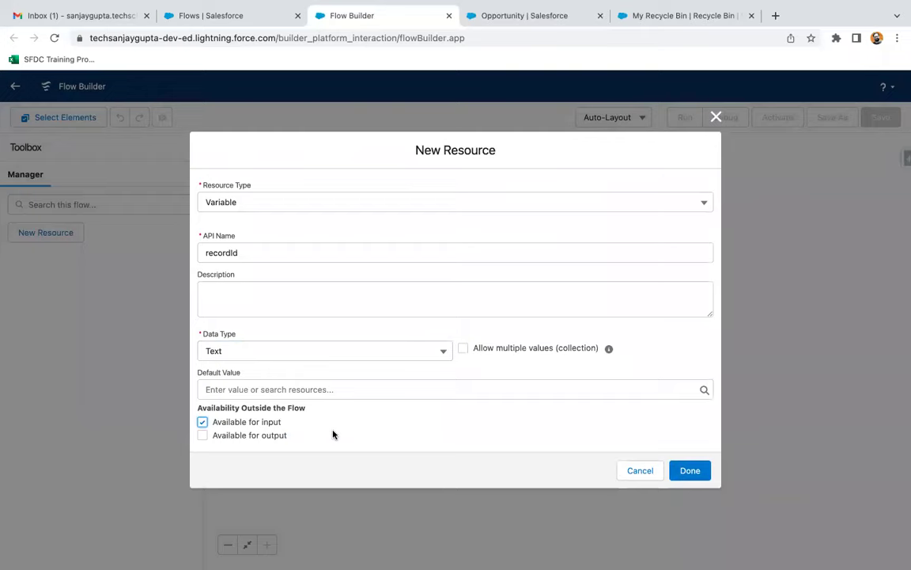
left_click(691, 472)
left_click(47, 296)
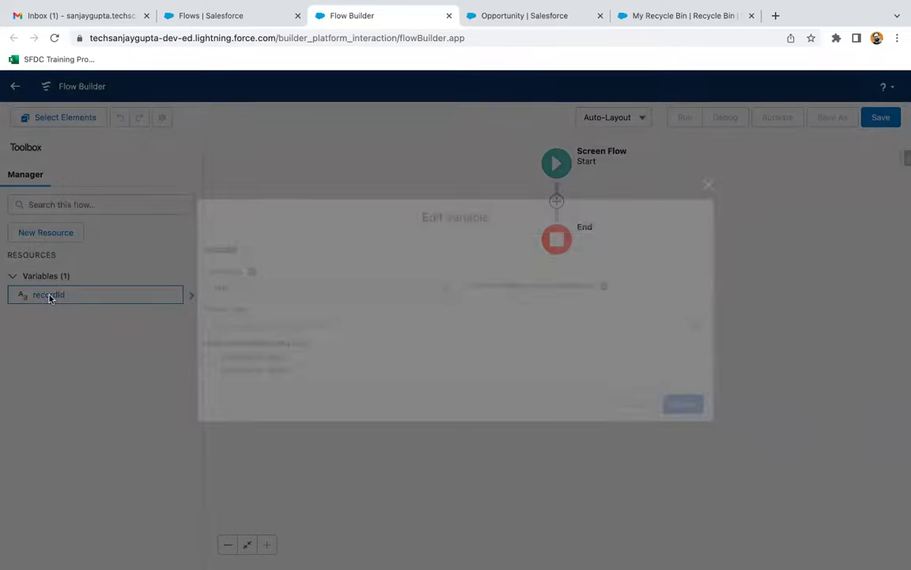
left_click(633, 409)
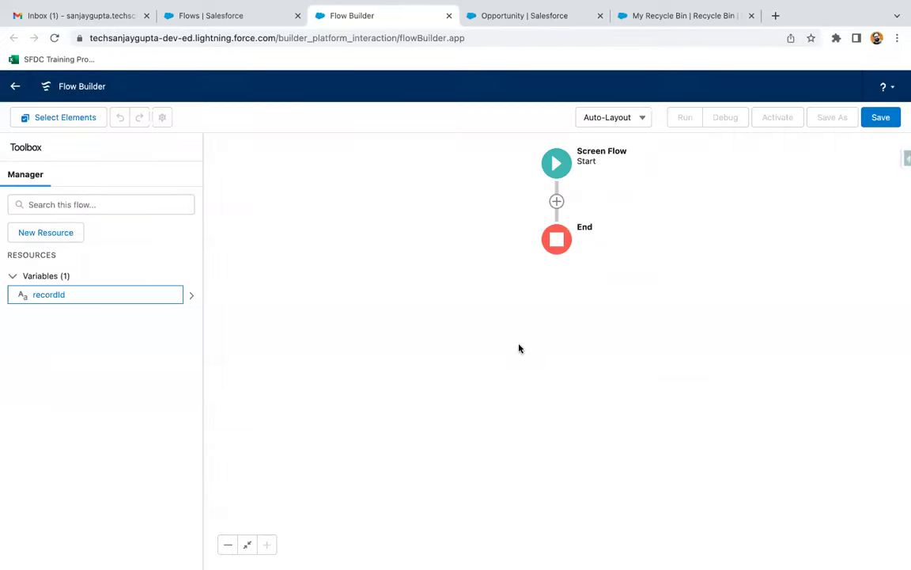
Add a screen between Start and End labeled Contact Information, API name Contact_Information
left_click(556, 200)
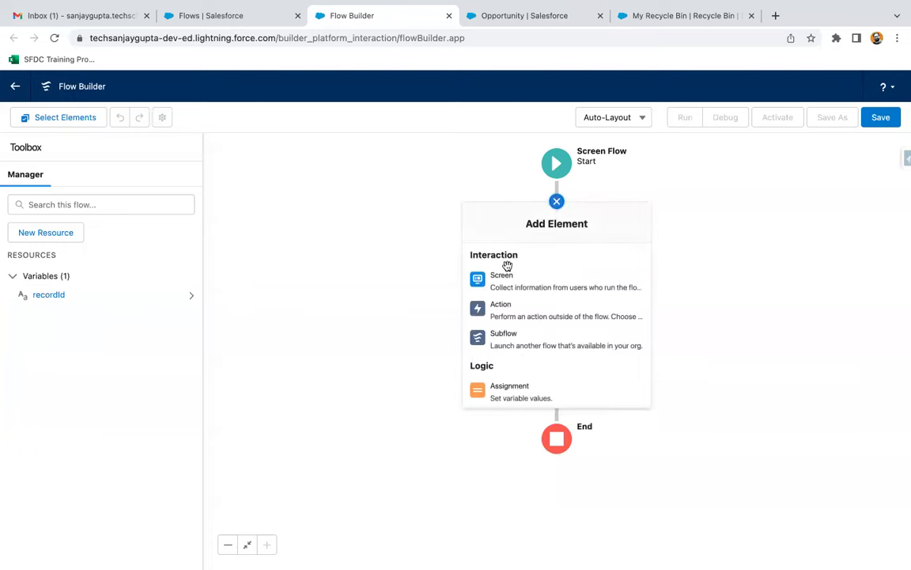
left_click(508, 281)
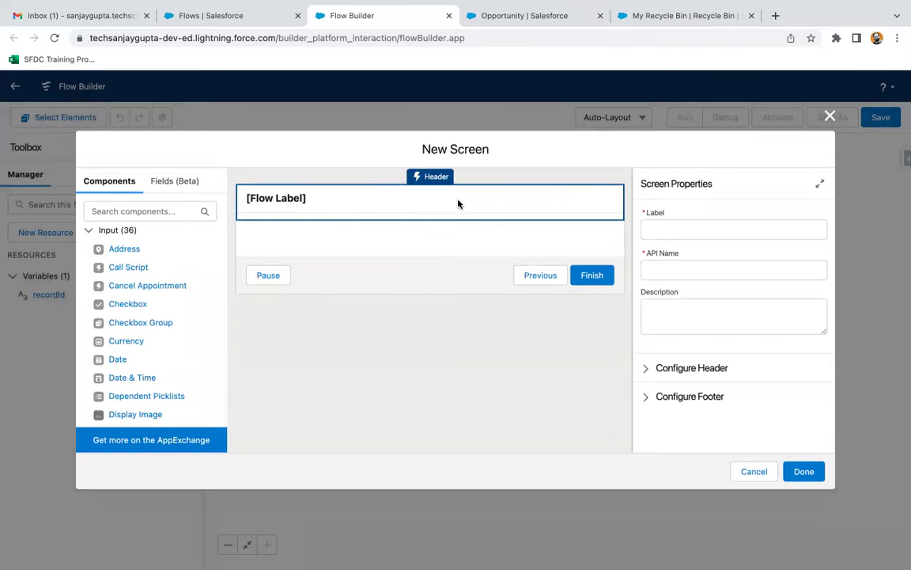
left_click(665, 227)
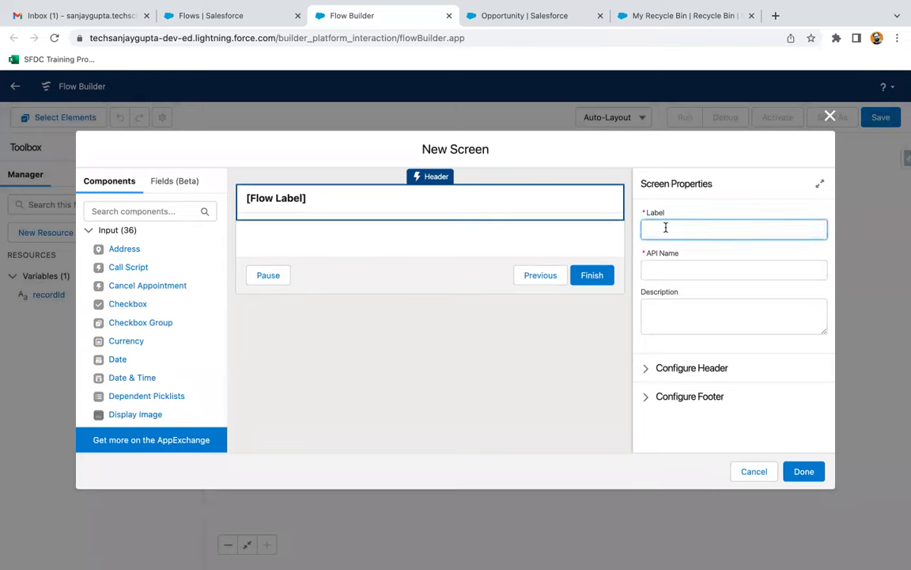
type("Contact Information")
left_click(677, 281)
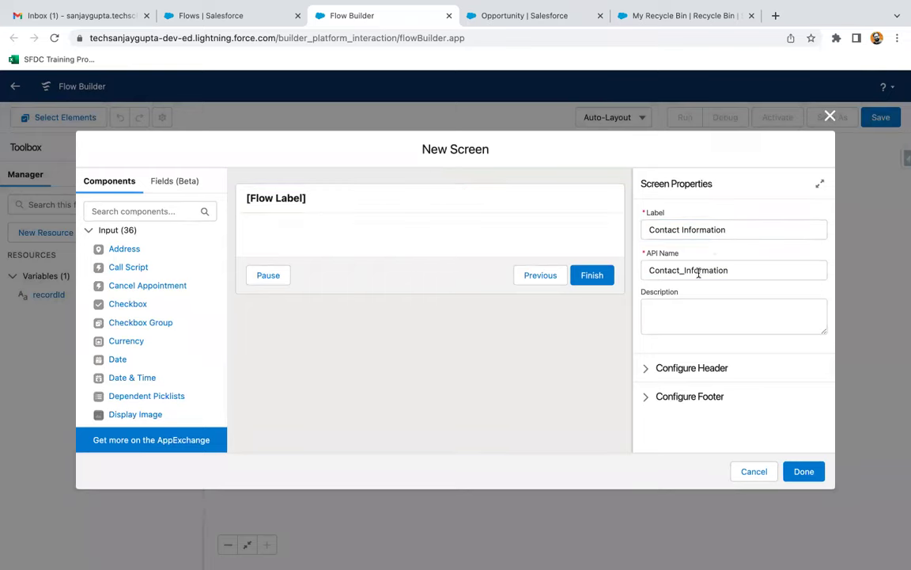
Expand and collapse the screen's header and footer settings to review them
left_click(649, 371)
scroll(692, 378, "down", 1)
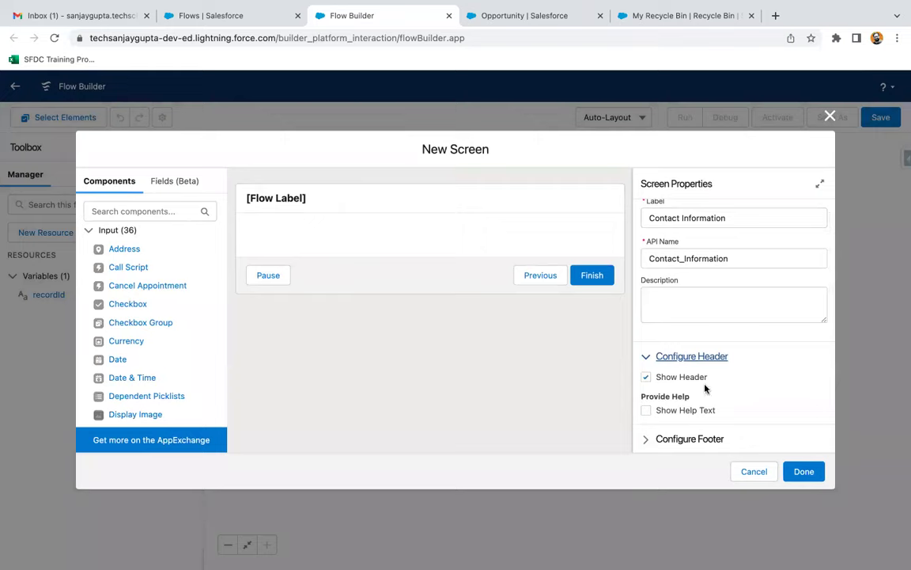
left_click(647, 360)
left_click(644, 396)
scroll(671, 410, "down", 2)
scroll(671, 410, "down", 3)
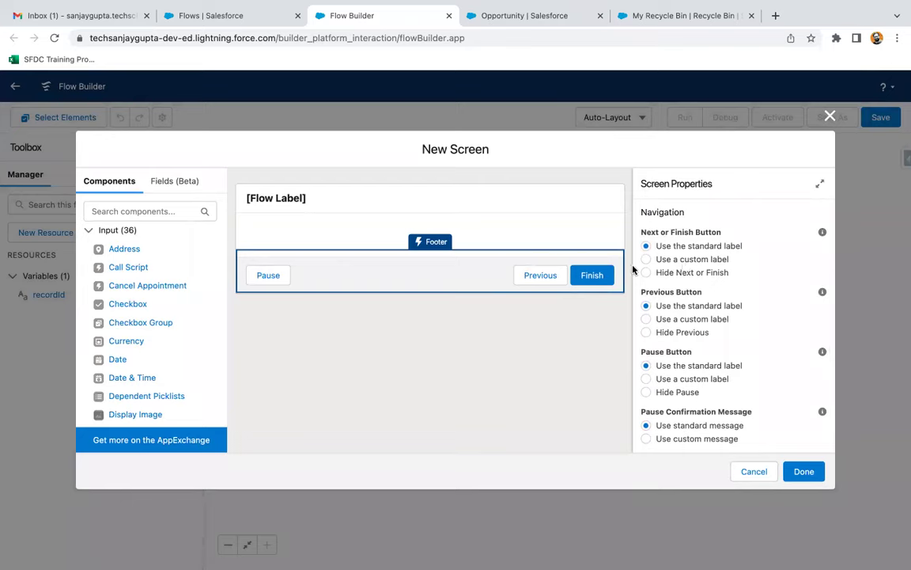
scroll(677, 349, "up", 5)
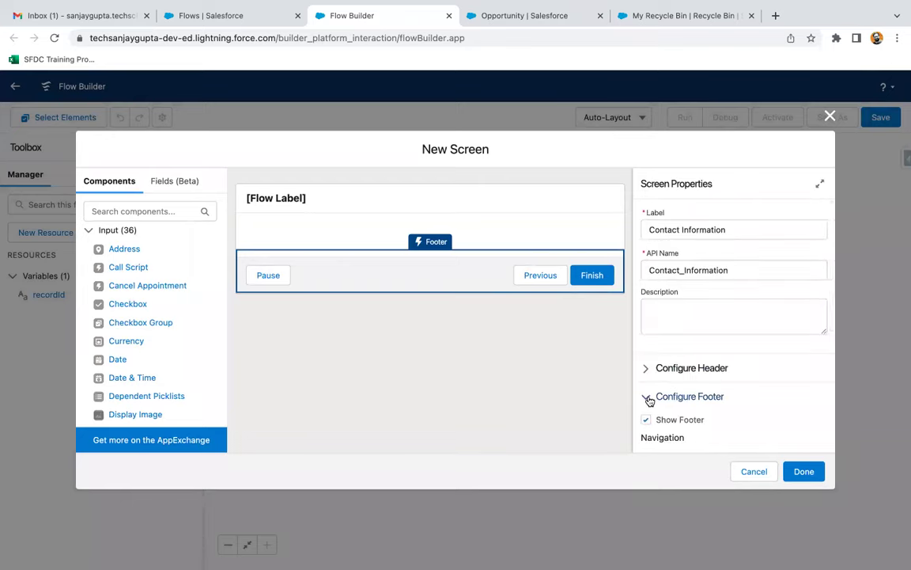
left_click(649, 398)
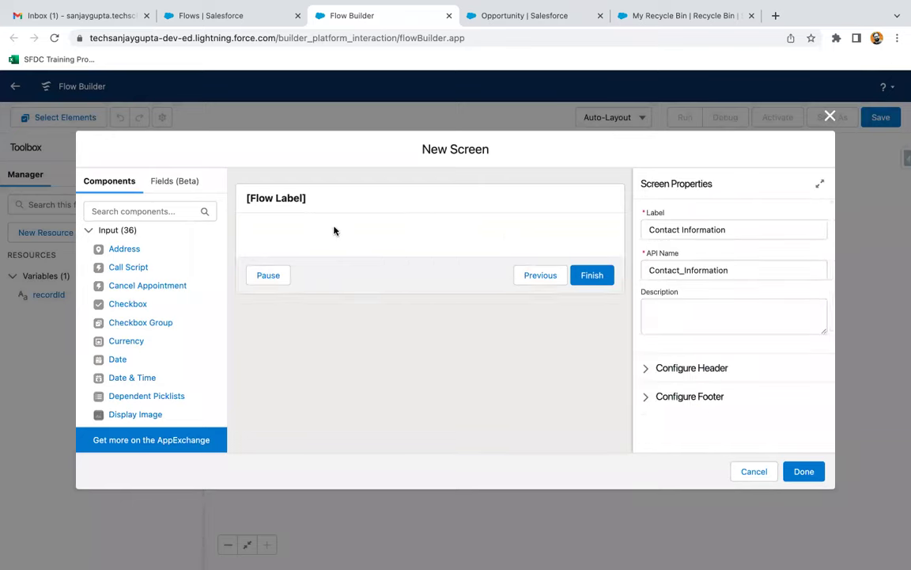
left_click(133, 207)
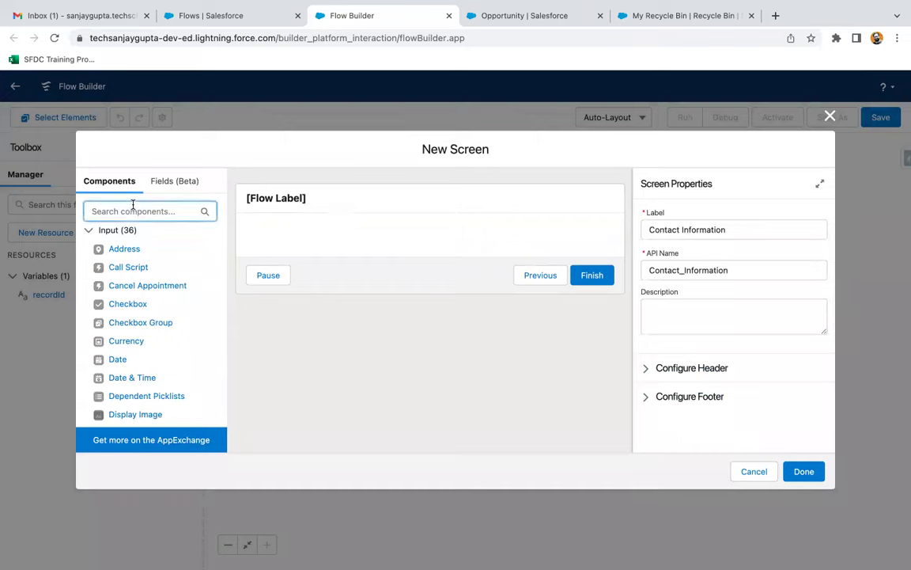
Add a required Text input labeled First Name to the Contact Information screen
type("te")
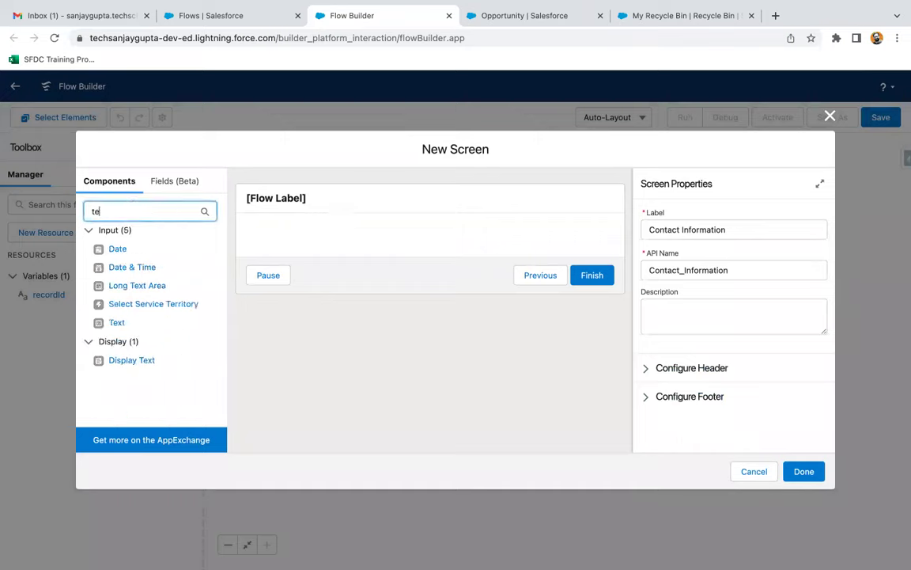
left_click_drag(116, 322, 281, 246)
left_click_drag(120, 324, 325, 242)
left_click(685, 231)
type("First Name")
left_click(688, 252)
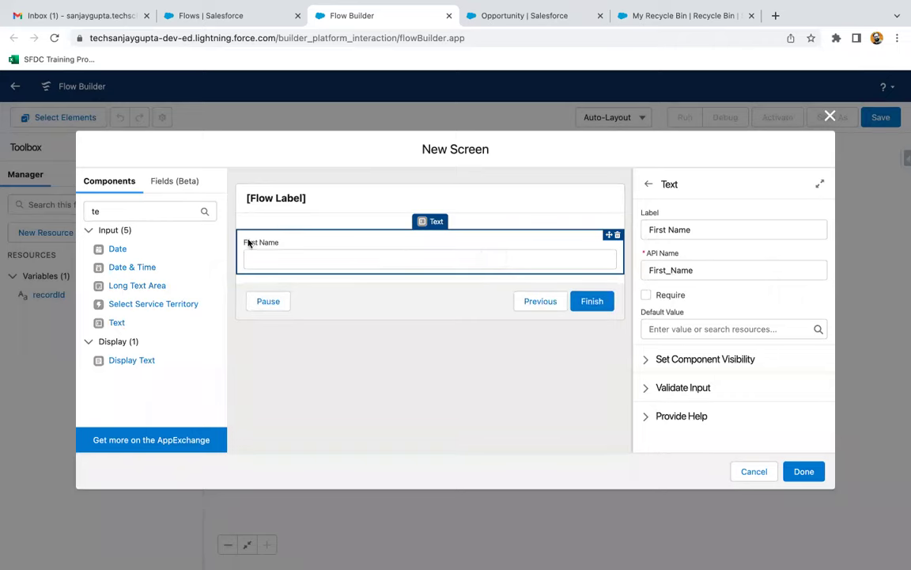
left_click(645, 295)
Set First Name's visibility to display when all conditions are met, then dismiss the editor
left_click(648, 360)
scroll(677, 372, "down", 1)
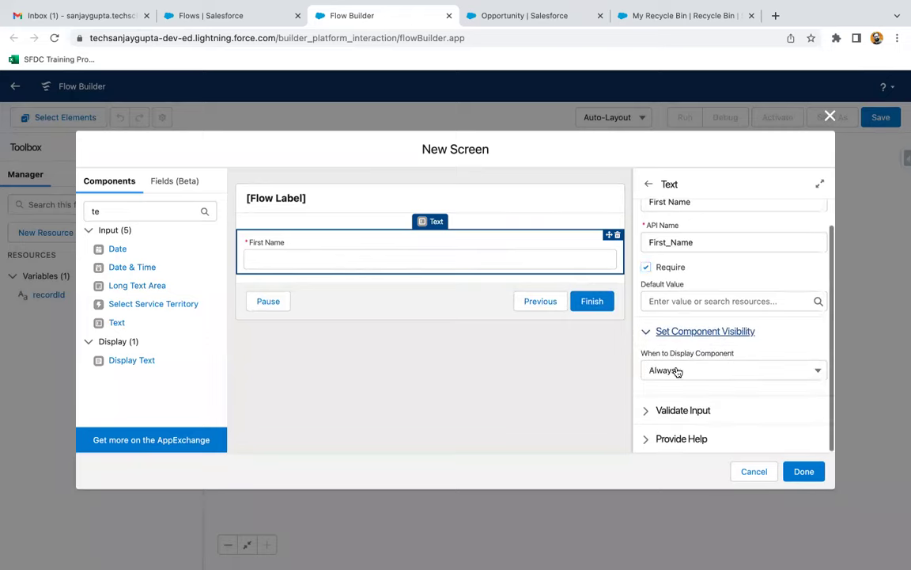
left_click(667, 370)
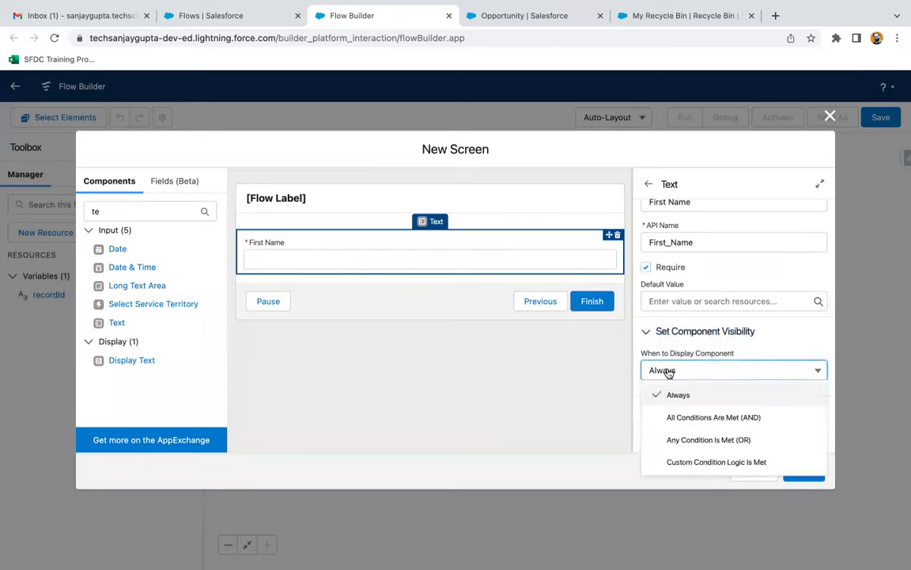
left_click(705, 418)
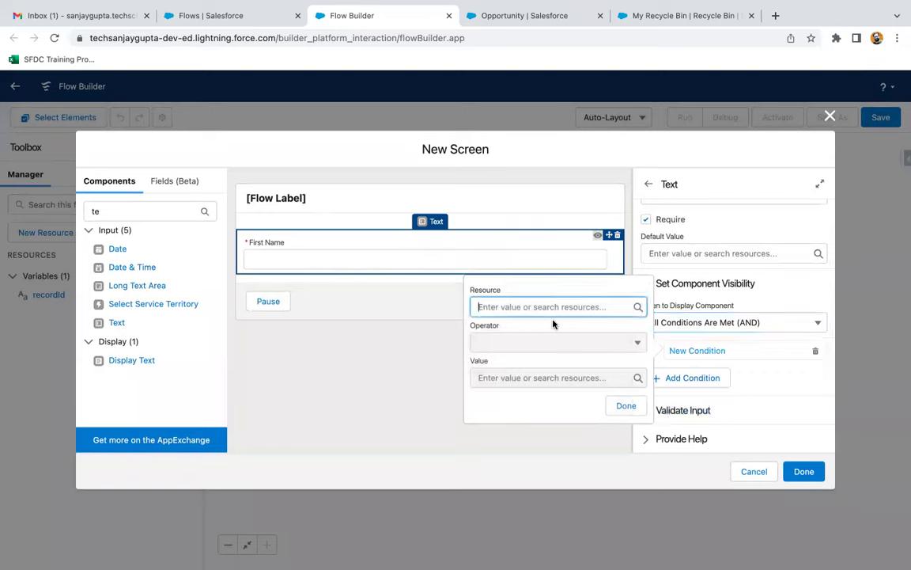
left_click(728, 295)
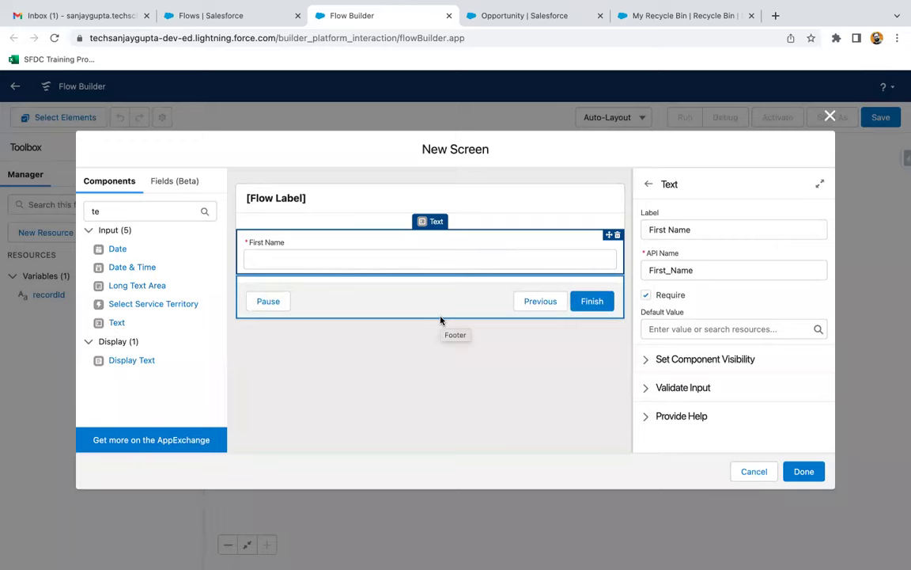
Add a required Last Name Text input below First Name and finish the screen
left_click_drag(101, 326, 284, 273)
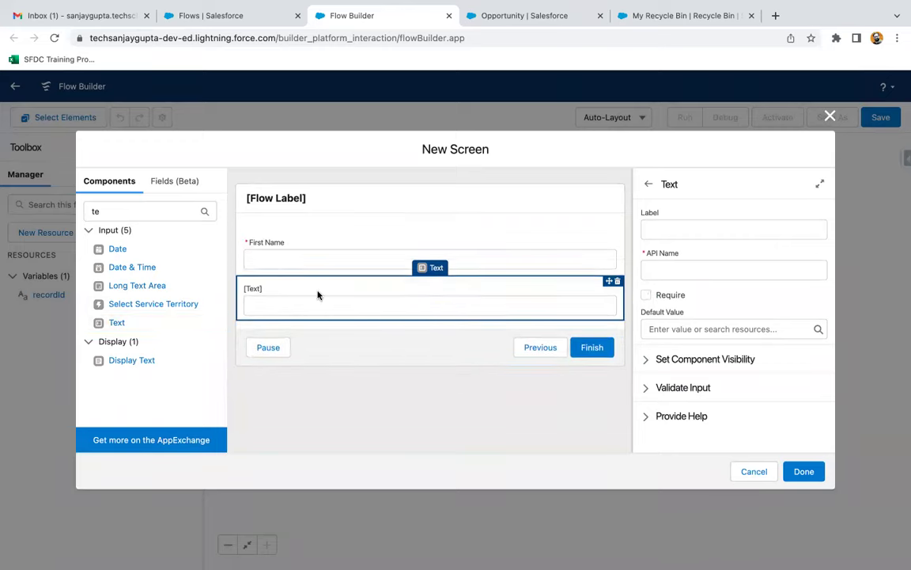
left_click(693, 231)
type("L")
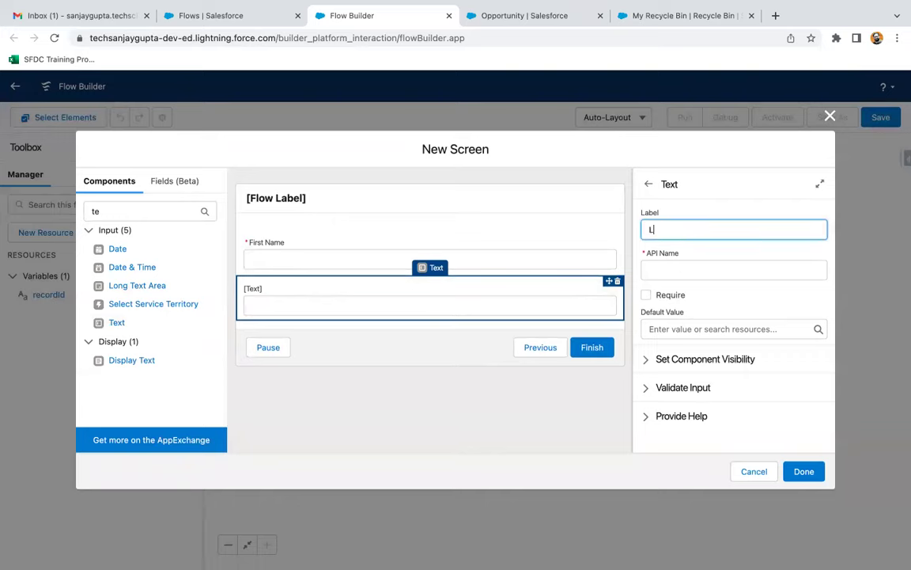
type("ast Name")
left_click(718, 267)
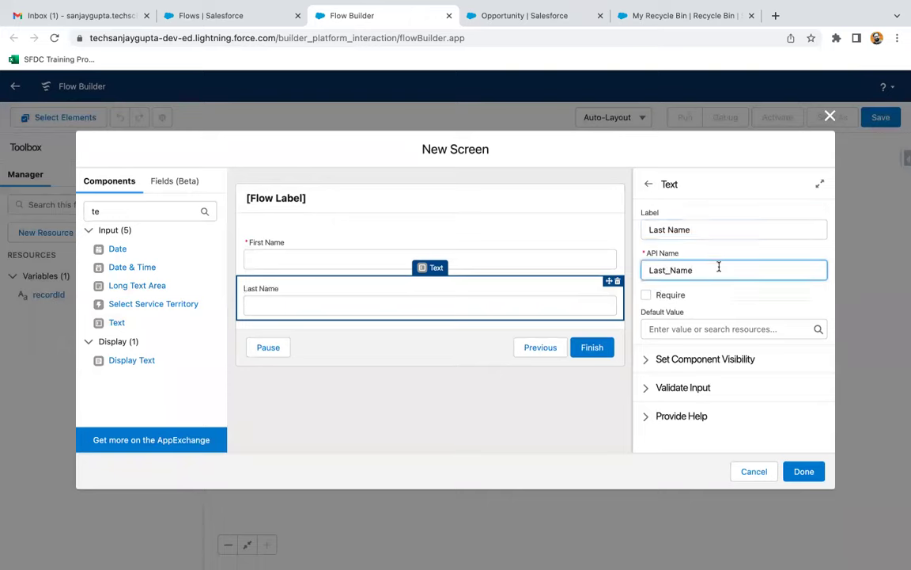
left_click(646, 295)
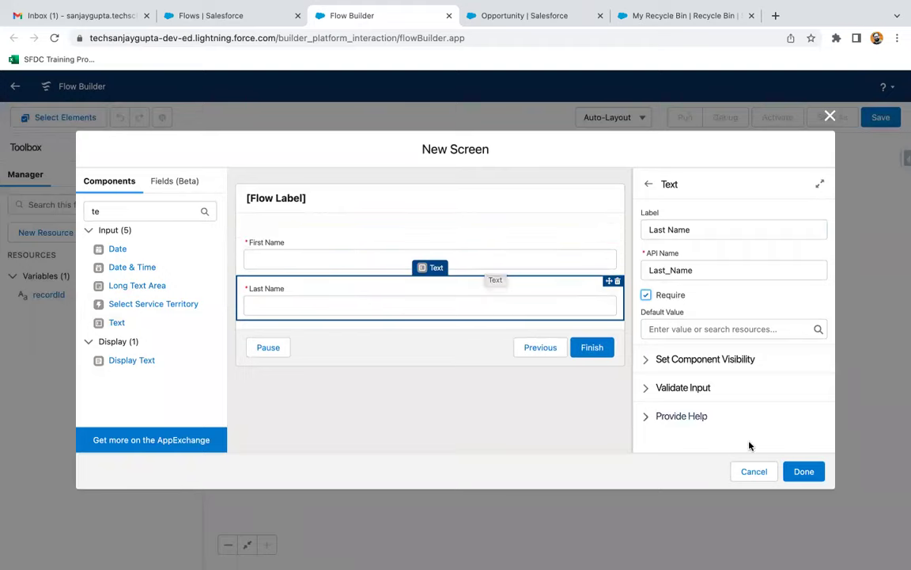
left_click(804, 471)
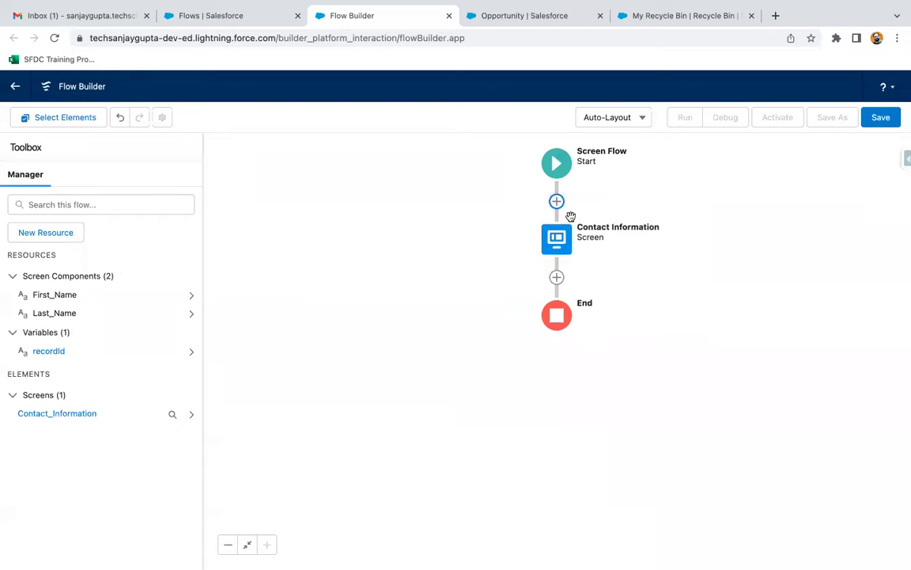
Add a Create Records element labeled Create Contact after the Contact Information screen
left_click(557, 277)
scroll(545, 372, "down", 3)
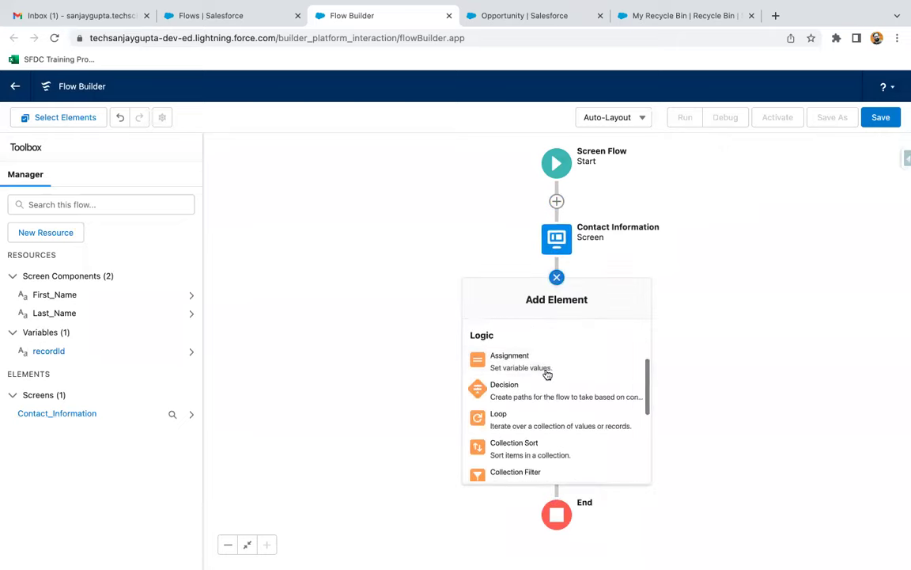
scroll(545, 372, "down", 2)
scroll(545, 372, "up", 1)
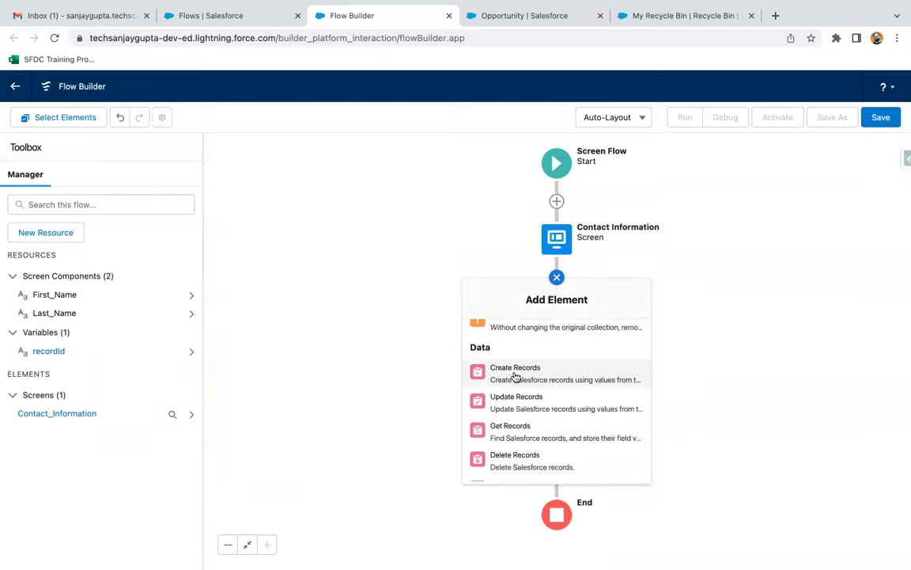
left_click(514, 375)
type("C")
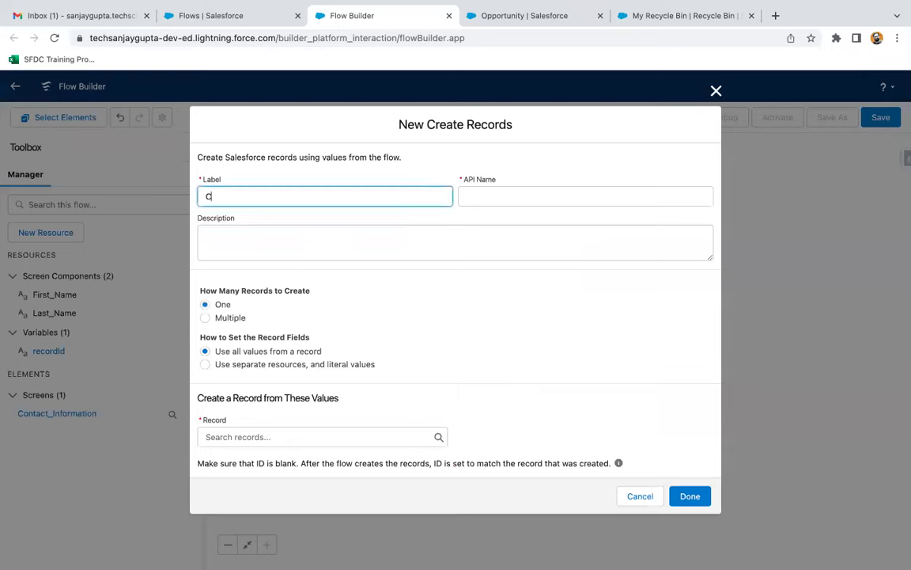
type("reate Contact")
left_click(395, 300)
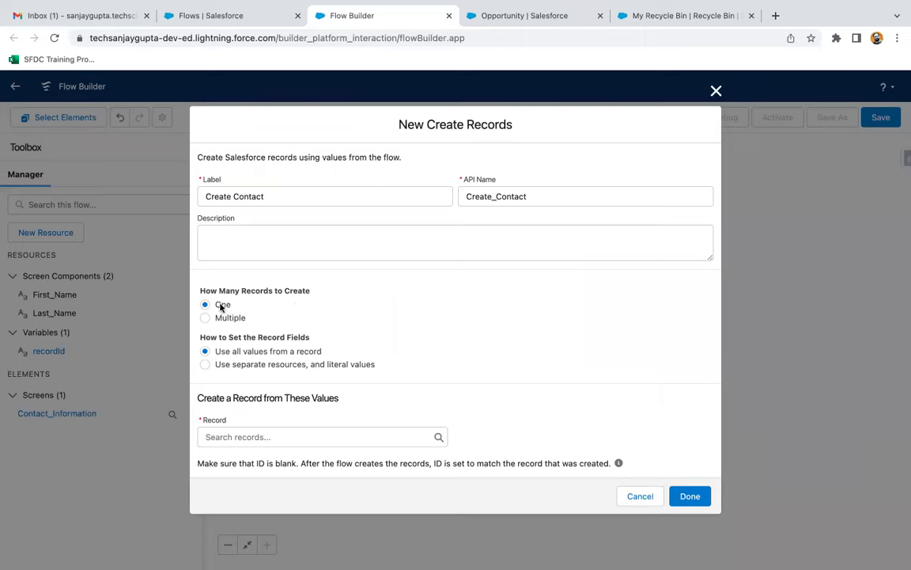
Use separate resources and literal values, with Contact as the object to create
left_click(205, 365)
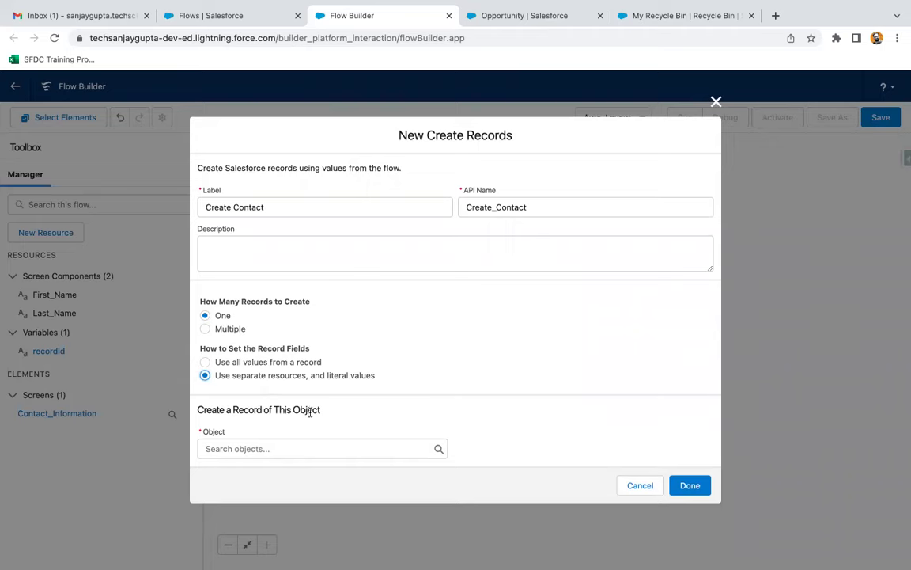
left_click(237, 448)
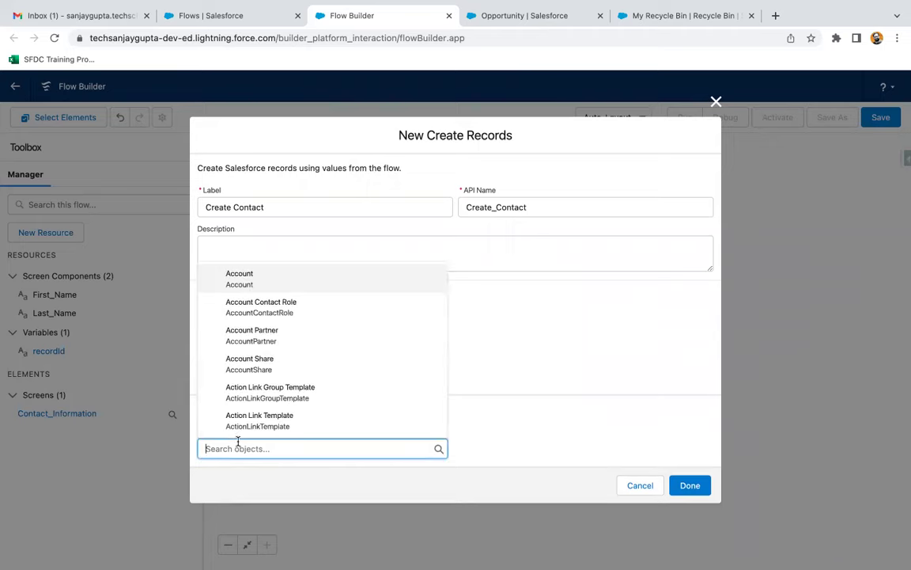
type("contact")
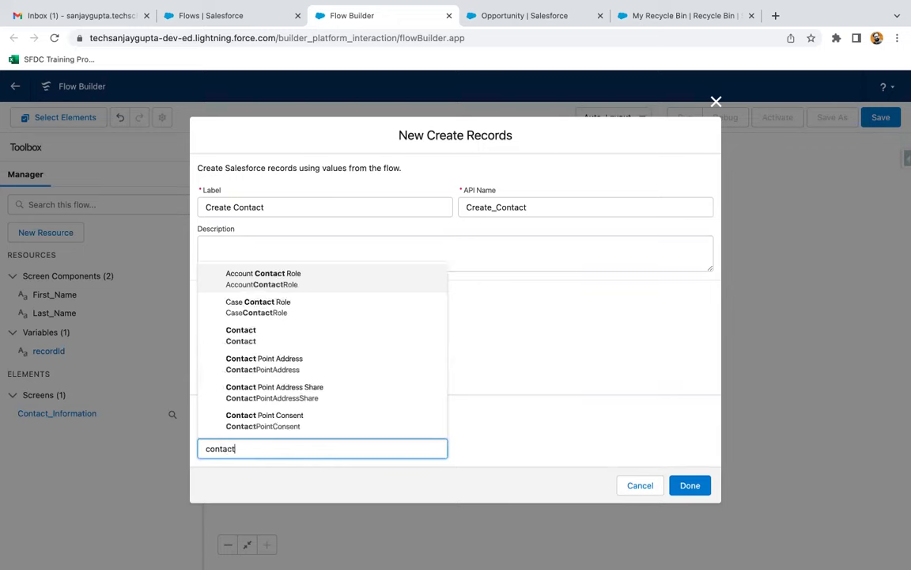
left_click(256, 336)
Map the contact's FirstName field to the First_Name screen input
scroll(482, 387, "down", 2)
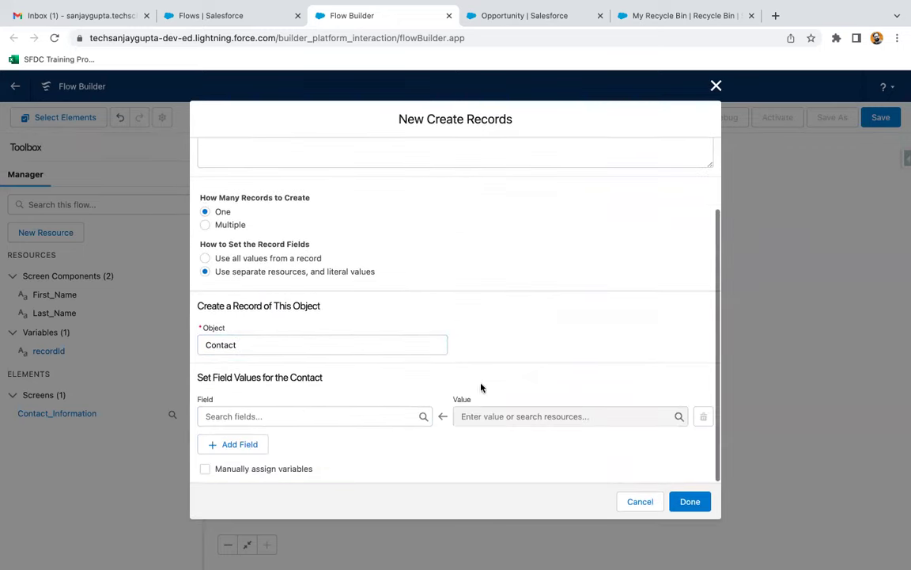
left_click(245, 417)
type("first")
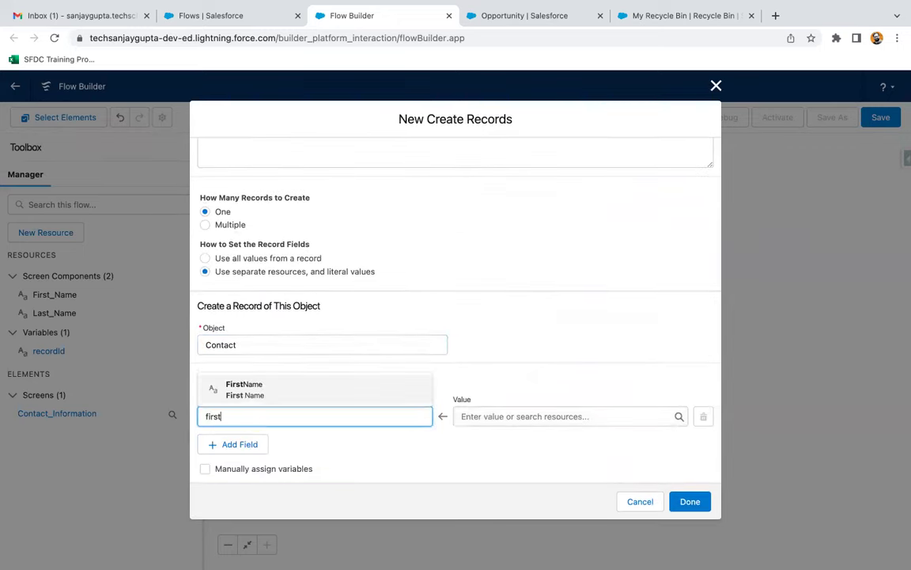
left_click(266, 387)
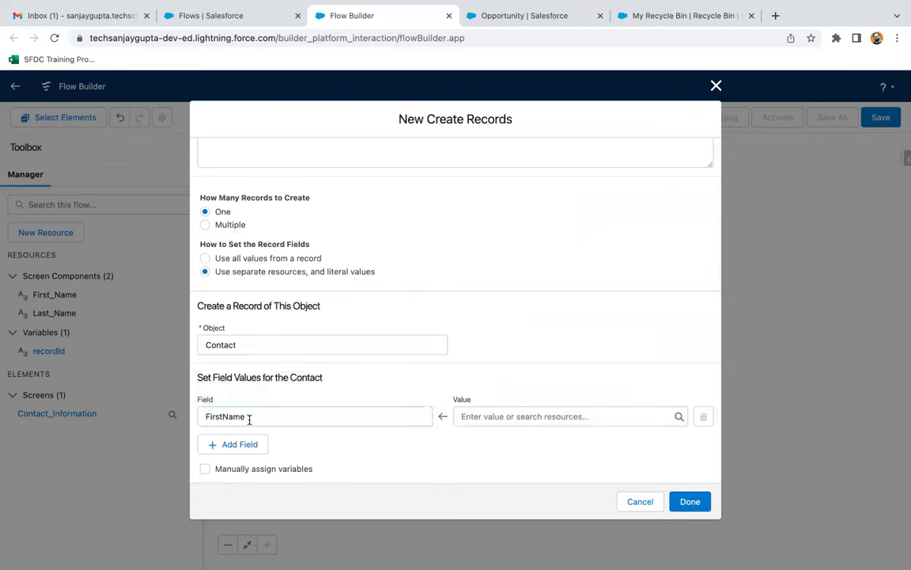
left_click(487, 417)
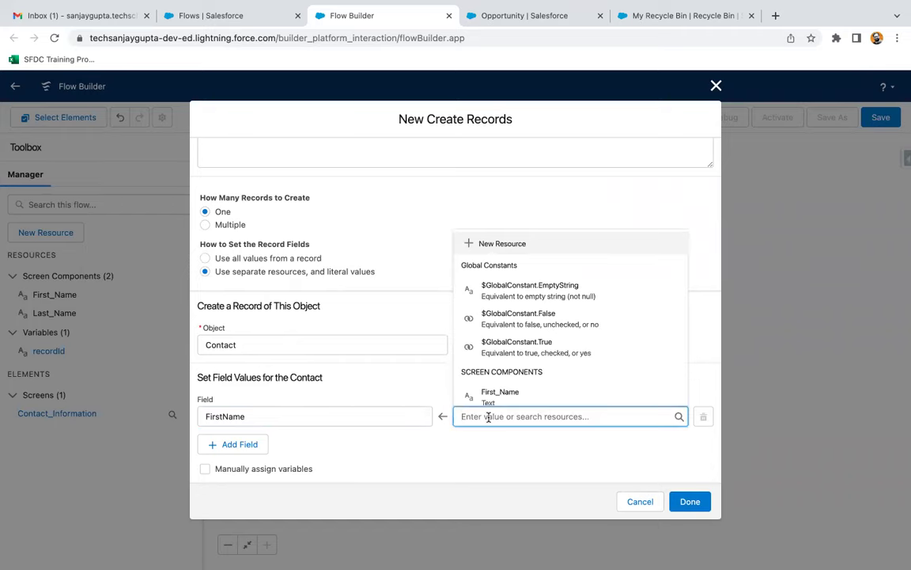
type("first")
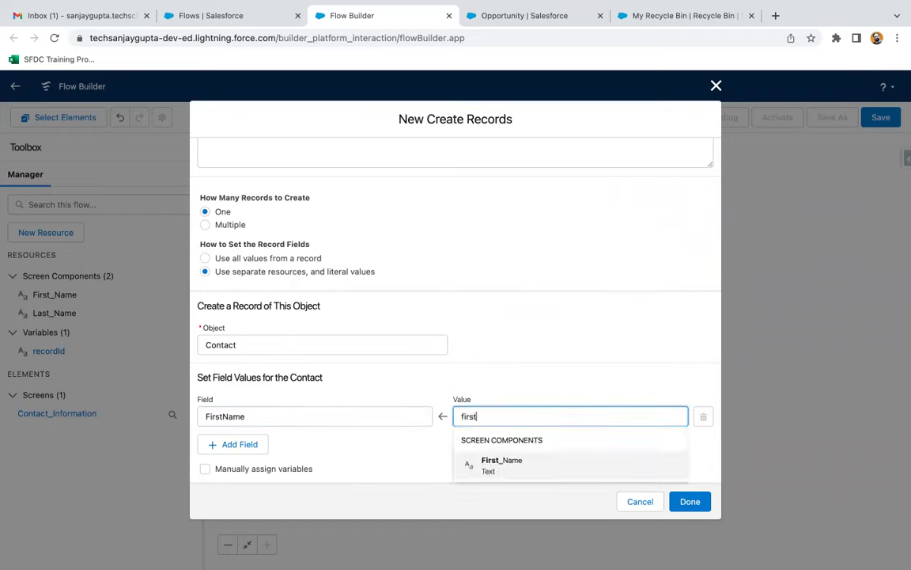
left_click(523, 470)
Add a row mapping LastName to the Last_Name screen input
left_click(237, 445)
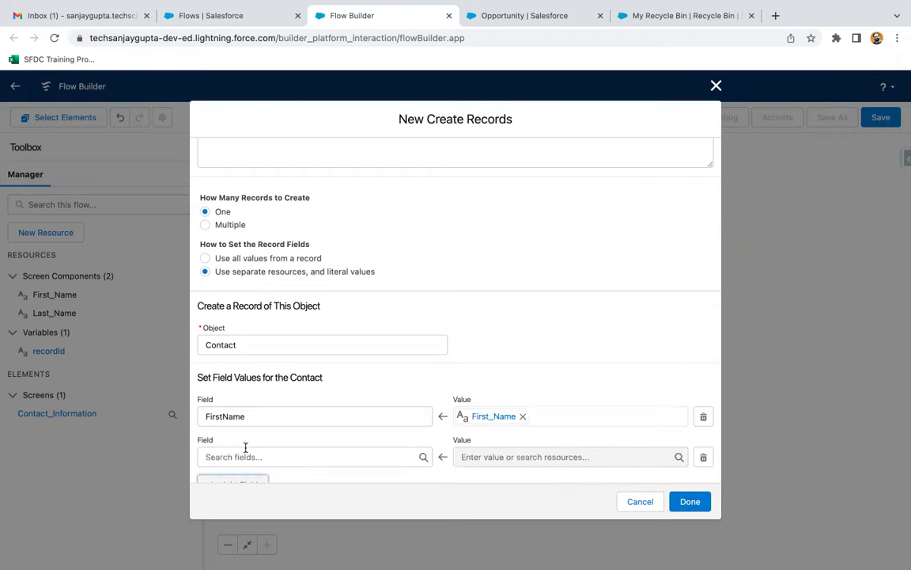
scroll(303, 445, "down", 1)
left_click(259, 415)
type("l")
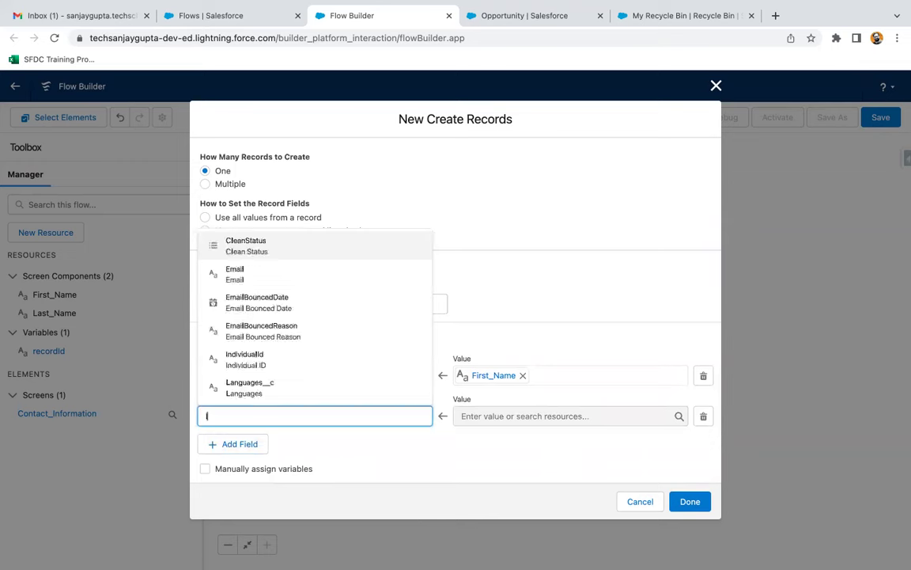
type("astname")
left_click(295, 389)
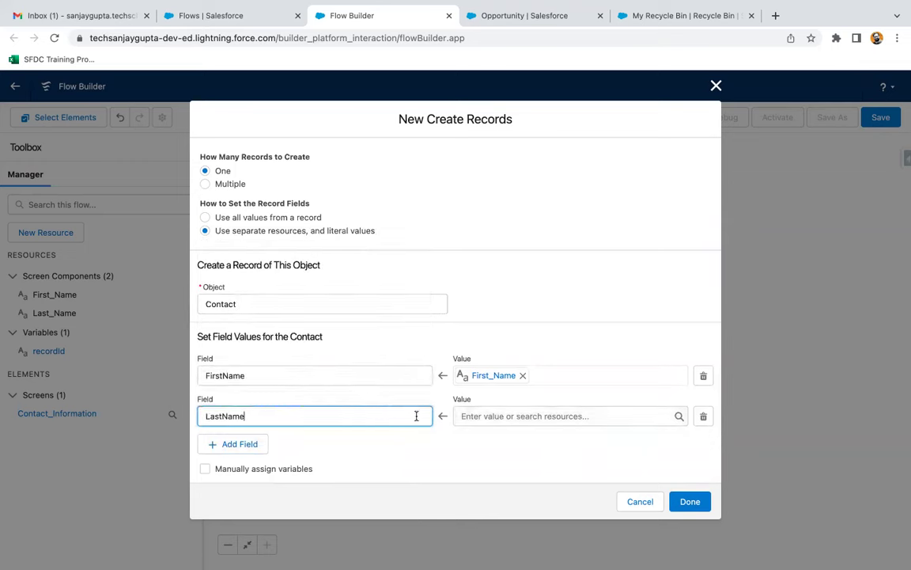
left_click(475, 417)
type("last")
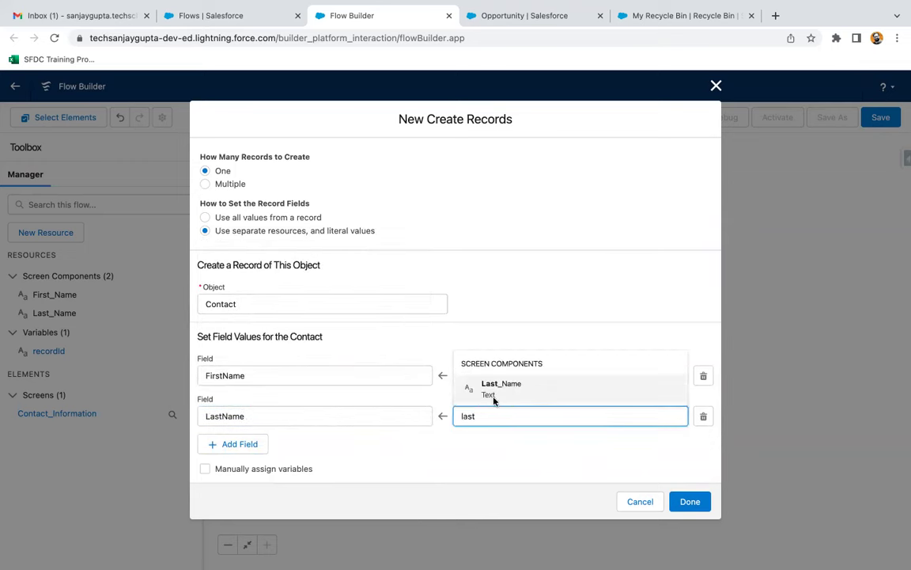
left_click(515, 387)
left_click(407, 453)
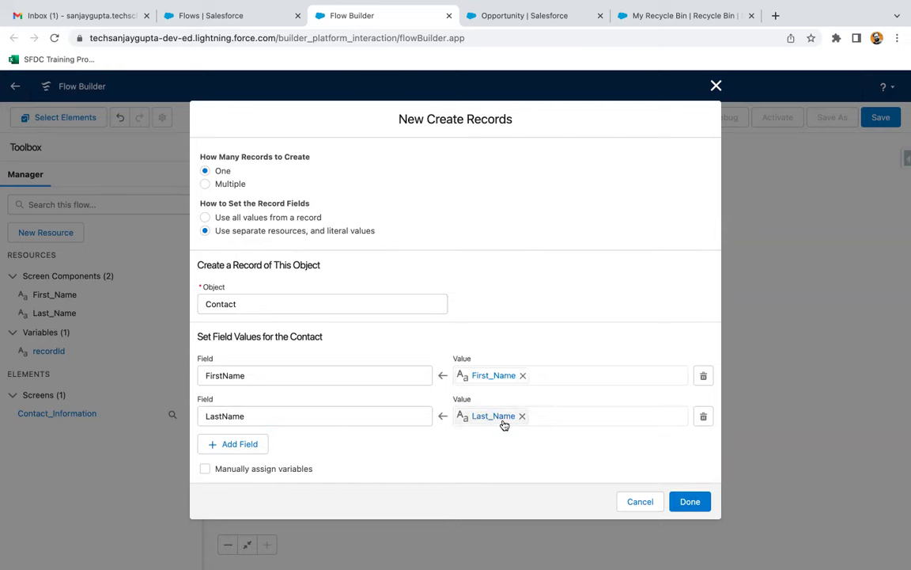
Add a row mapping AccountId to the recordId variable, then switch to the Setup Flows tab
left_click(244, 449)
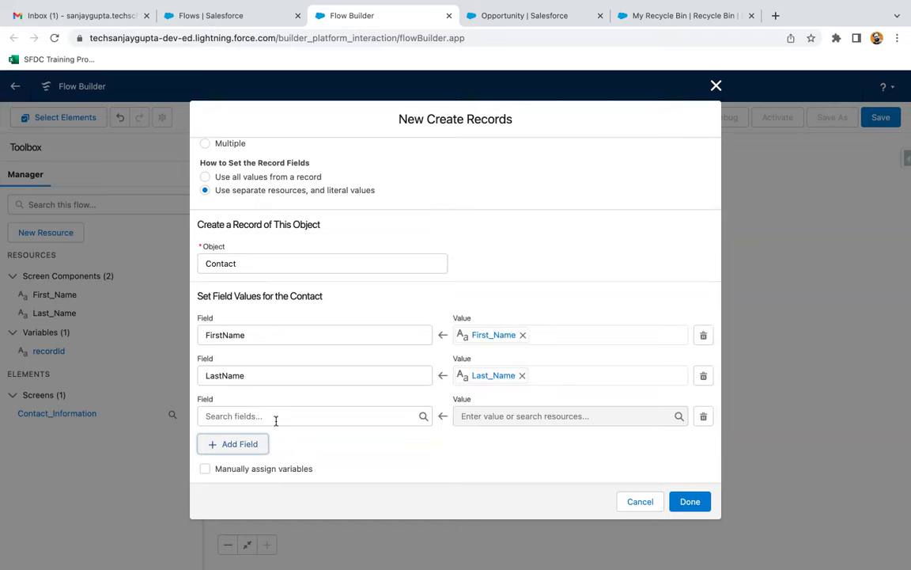
left_click(287, 415)
type("acc")
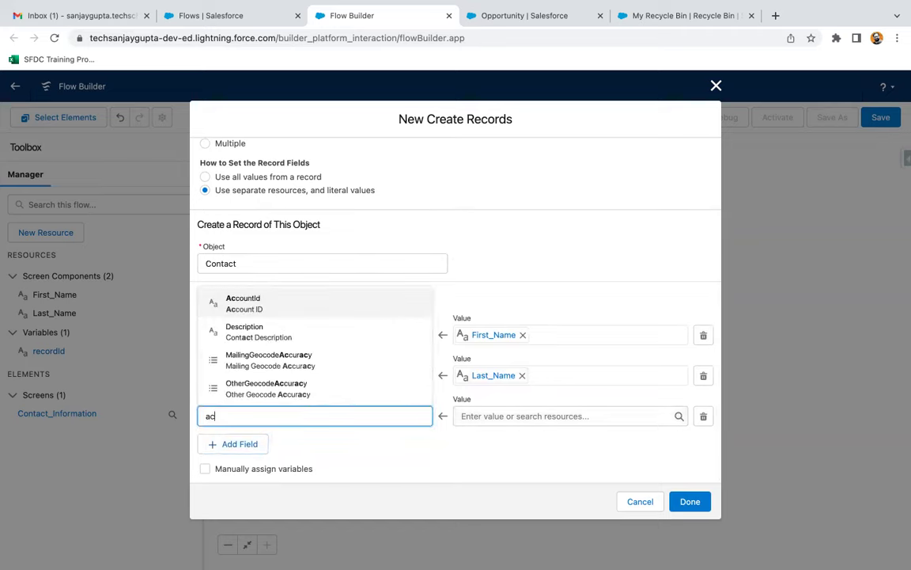
left_click(318, 332)
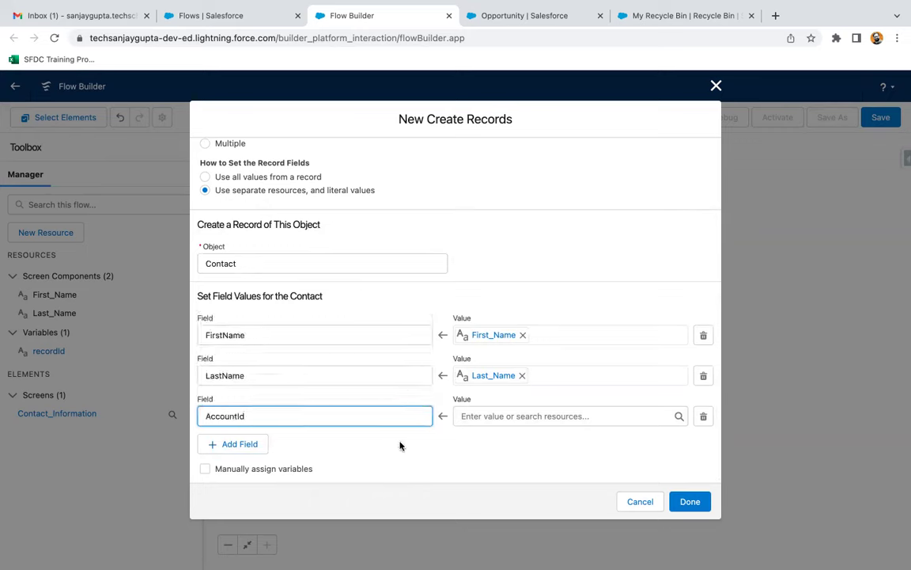
left_click(499, 417)
type("reco")
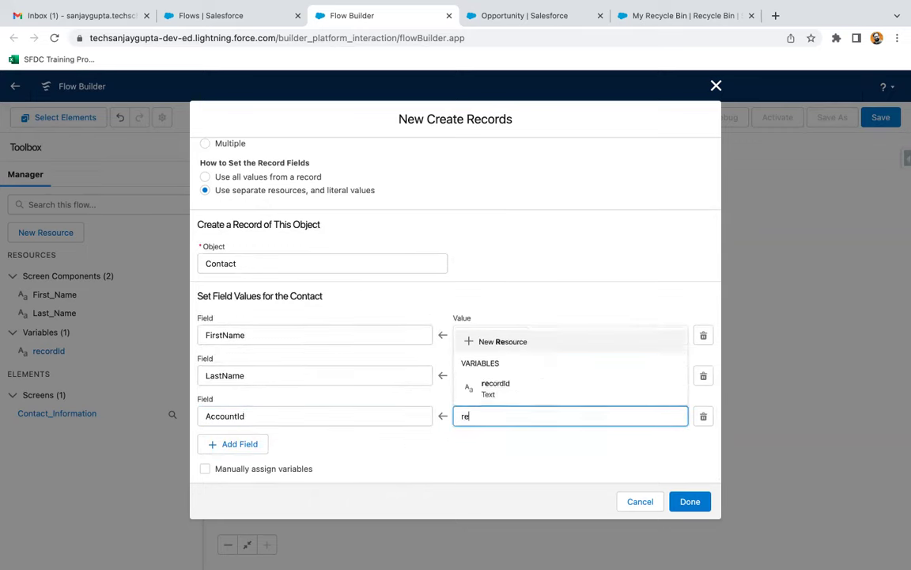
left_click(524, 385)
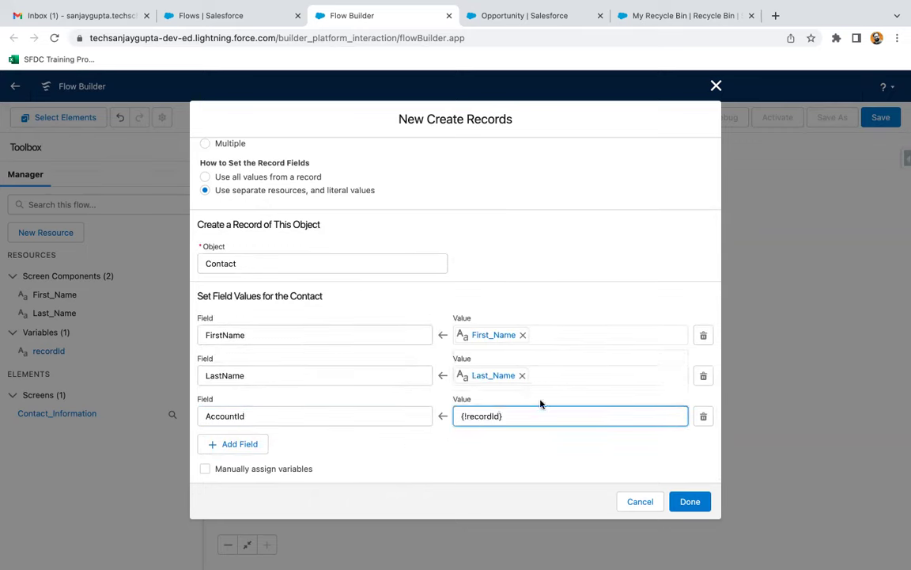
left_click(536, 441)
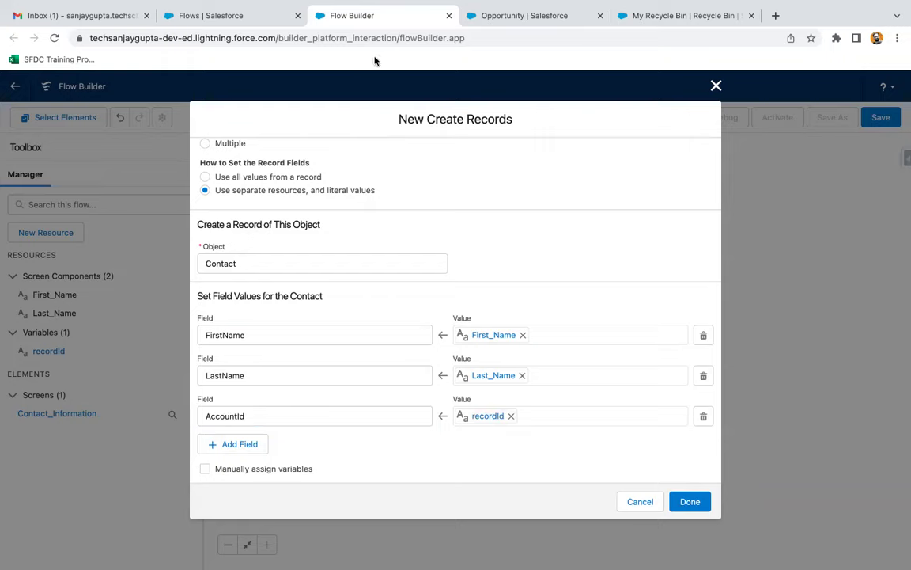
left_click(241, 21)
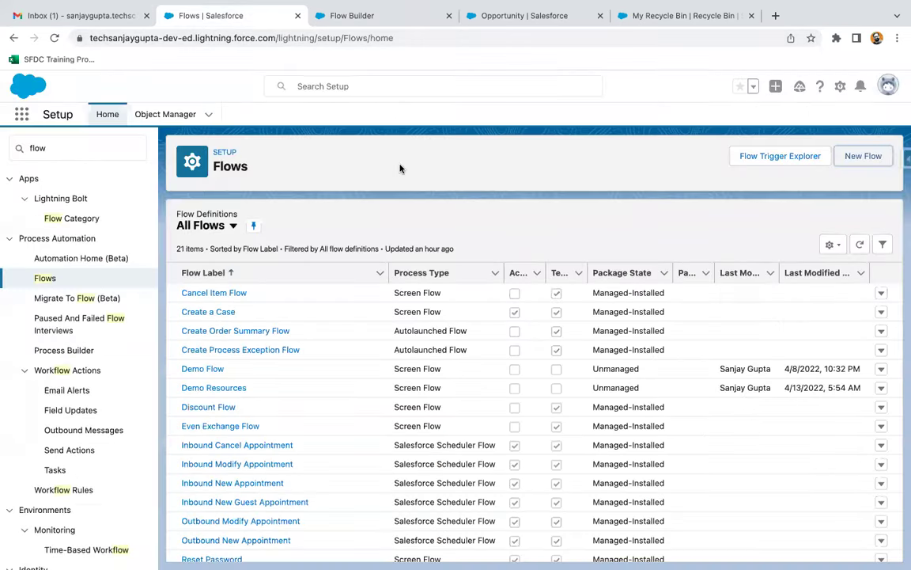
Search Object Manager for Contact, view its Fields & Relationships, then return to Flow Builder
left_click(188, 116)
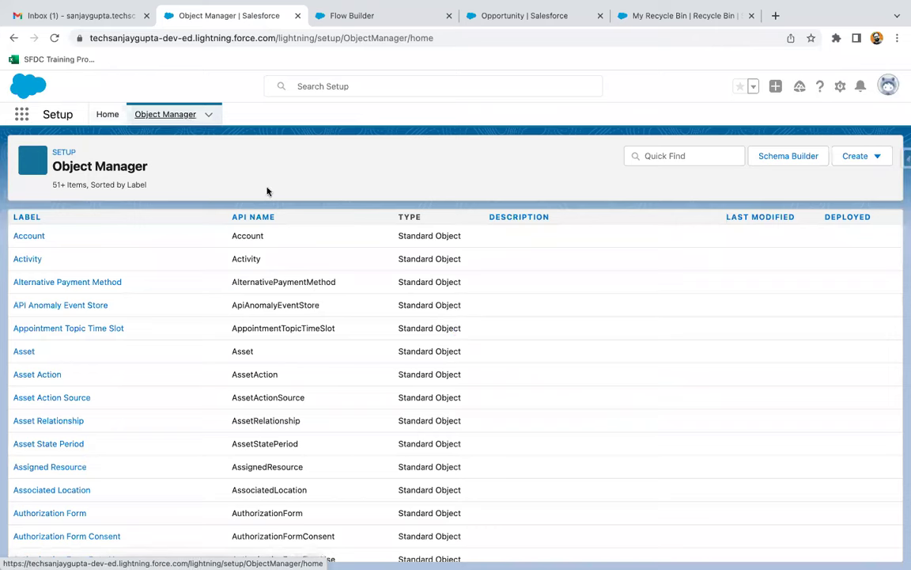
left_click(665, 155)
type("contact")
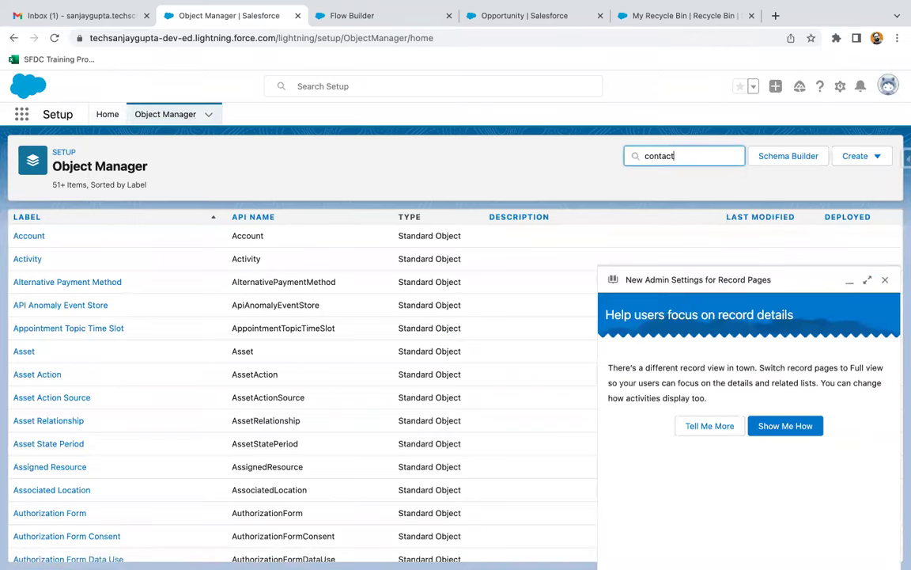
left_click(885, 279)
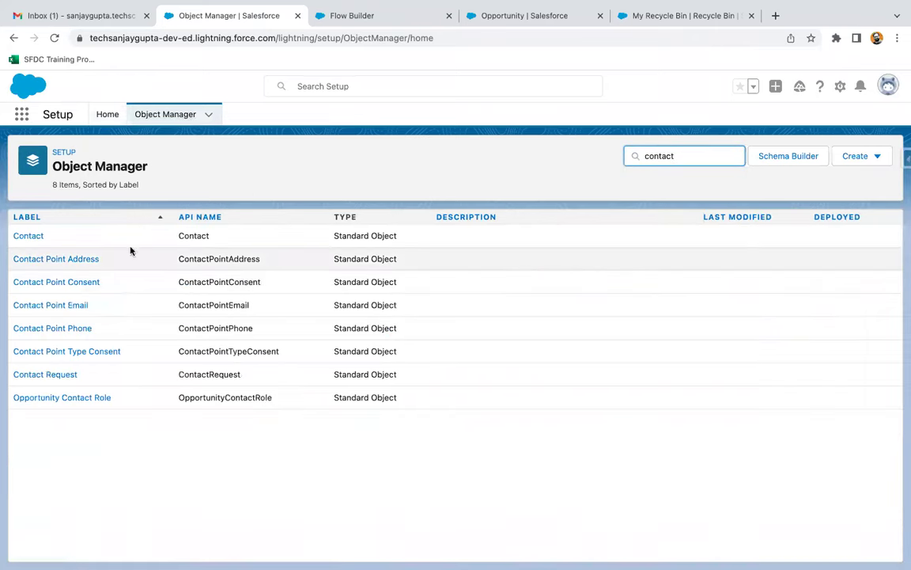
left_click(30, 238)
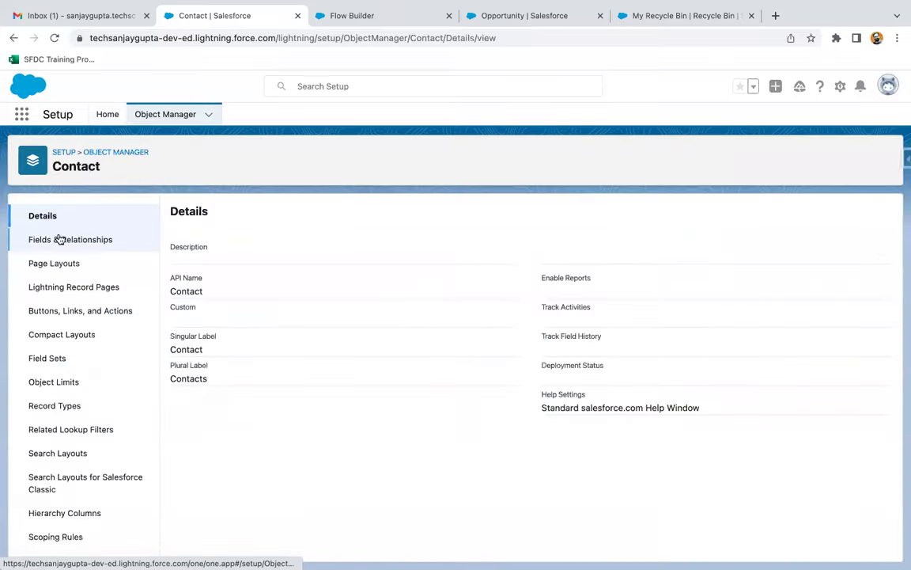
left_click(68, 241)
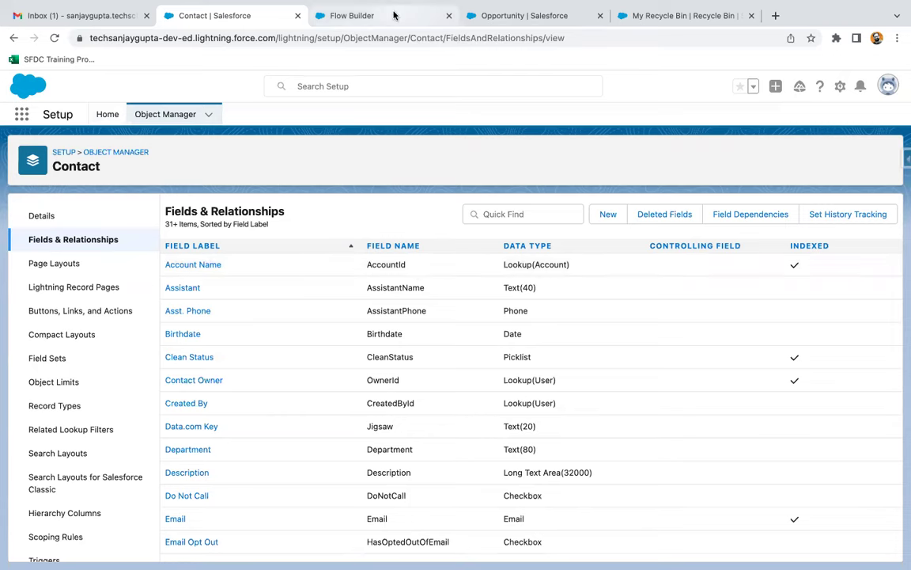
left_click(366, 17)
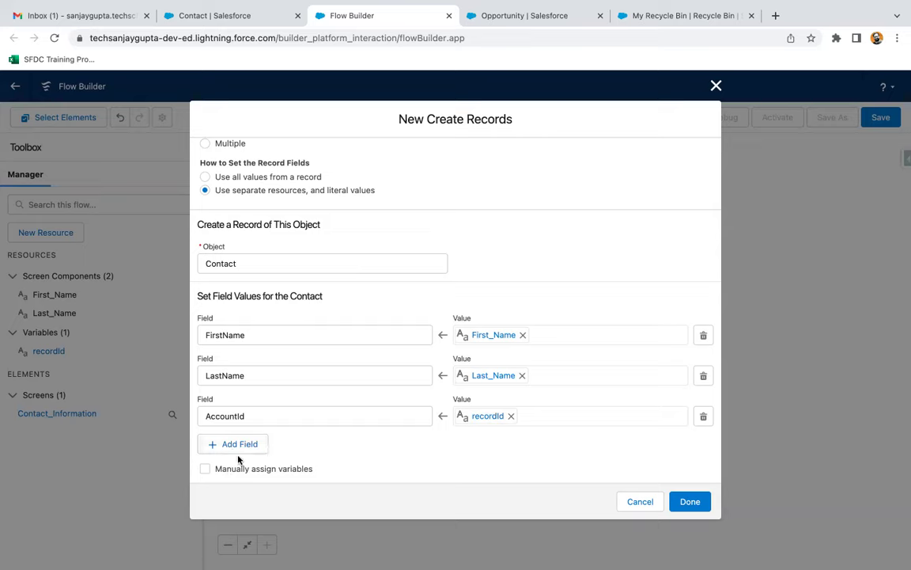
Turn on manual assignment of output variables and browse for a variable to store the contact ID
left_click(204, 468)
scroll(366, 456, "down", 1)
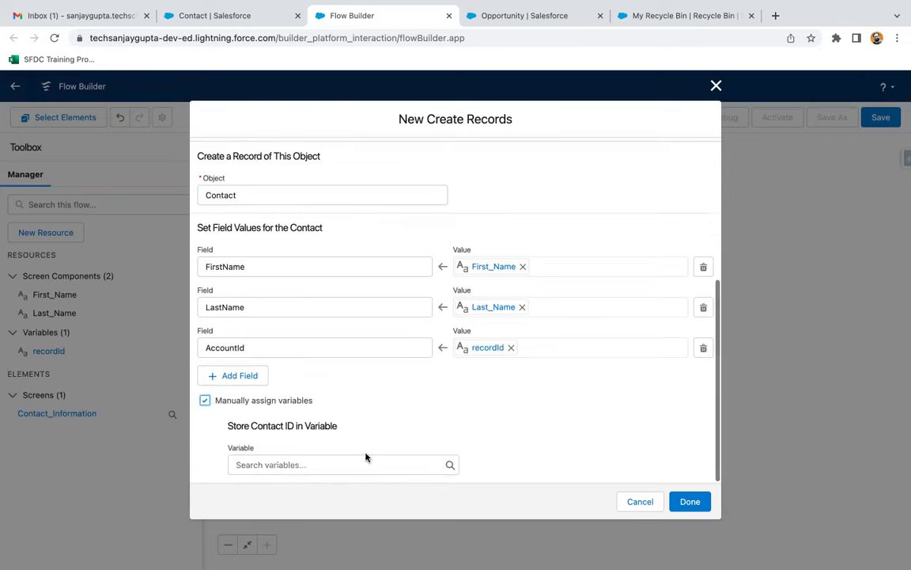
left_click(268, 465)
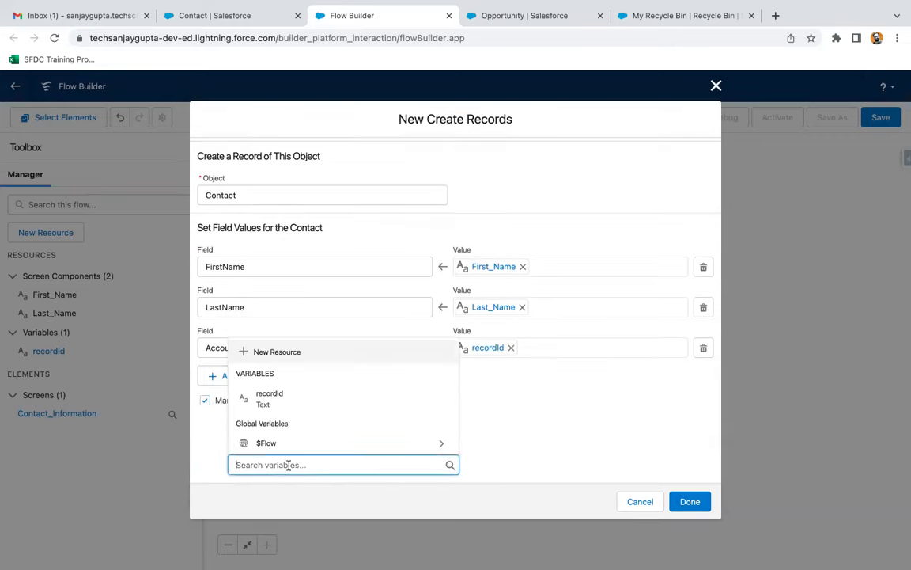
left_click(511, 435)
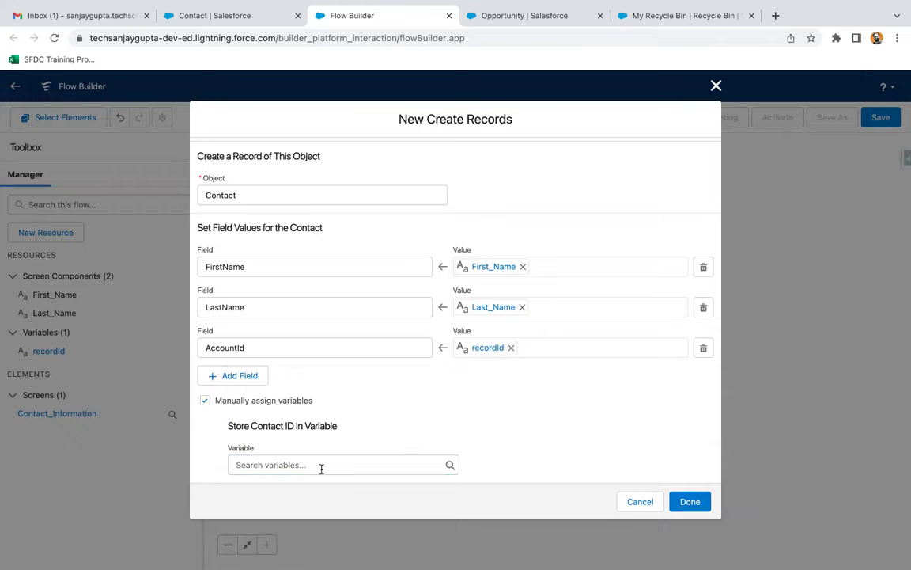
Turn manual variable assignment back off, confirm deleting it, and finish the Create Contact element
left_click(205, 400)
left_click(560, 355)
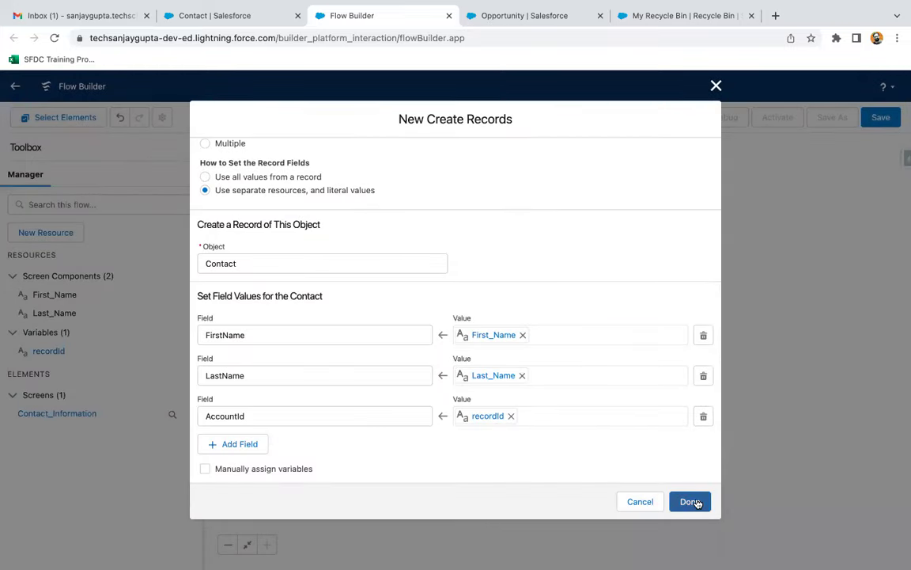
left_click(691, 502)
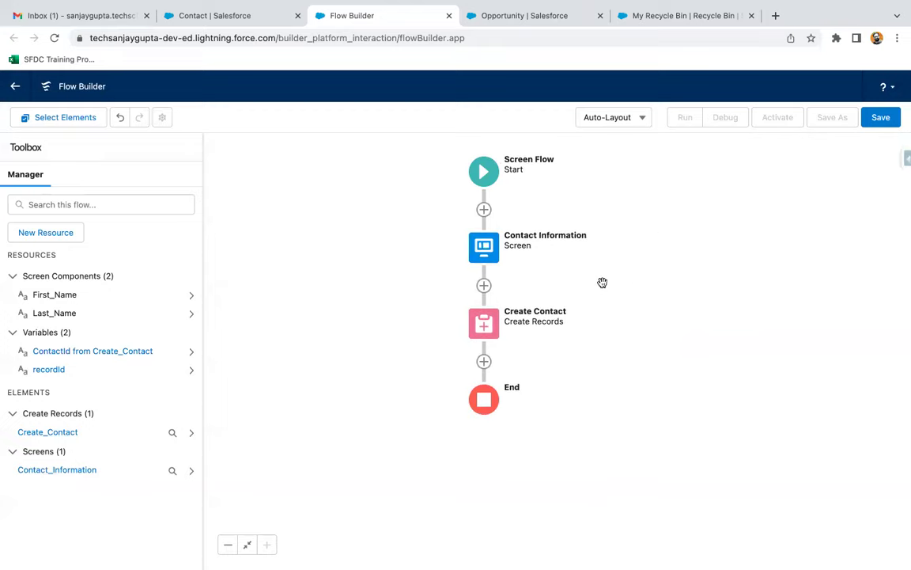
Save the flow as 'Create related contact on account' with API name Create_related_contact_on_account
left_click(880, 118)
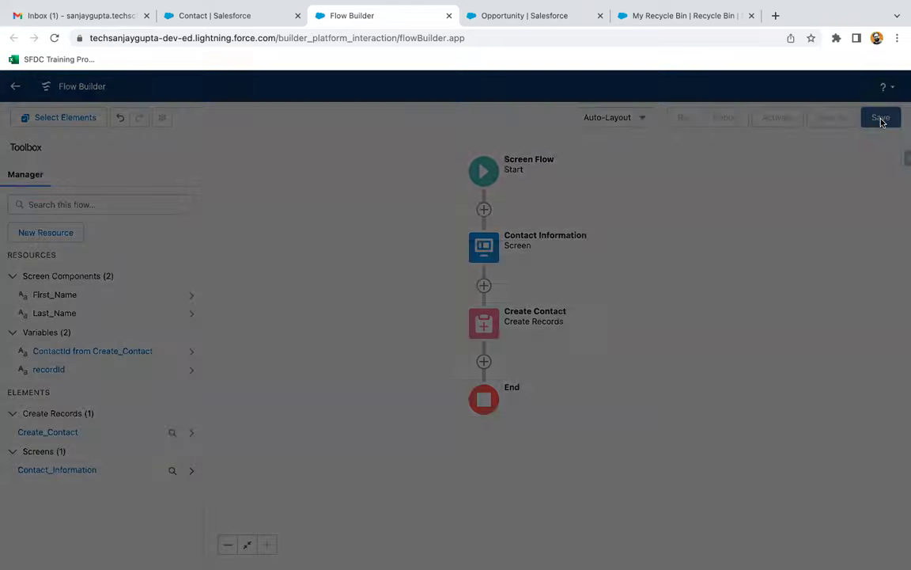
type("Create rela")
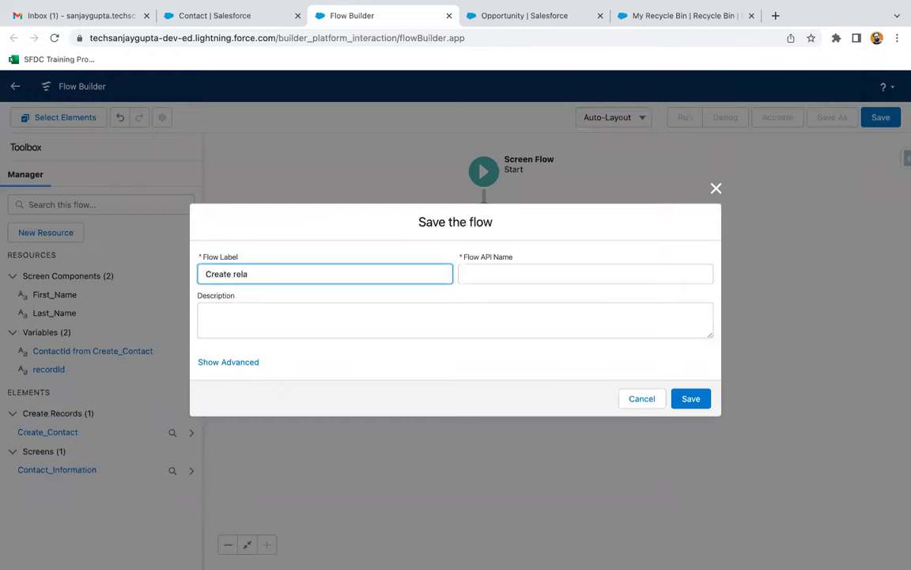
type("ted contact on account")
left_click(417, 359)
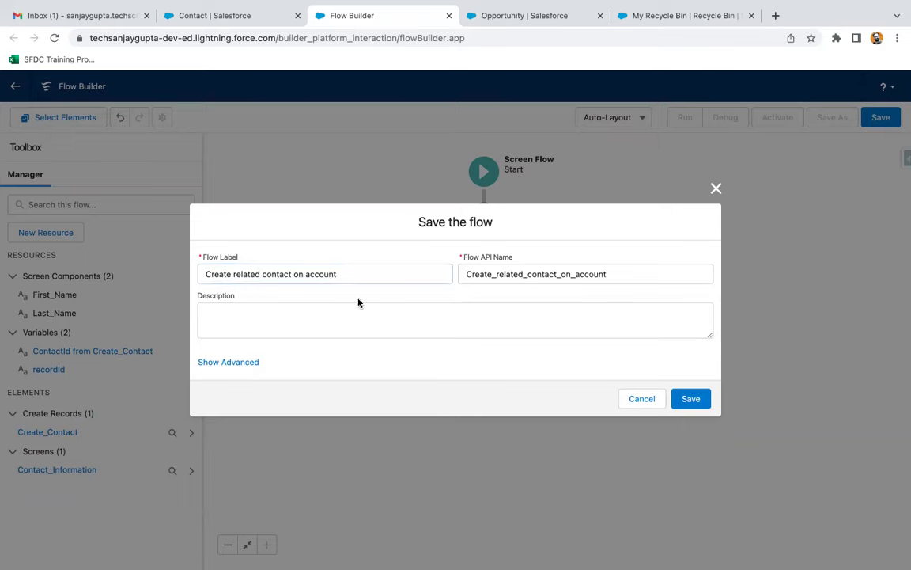
left_click(690, 400)
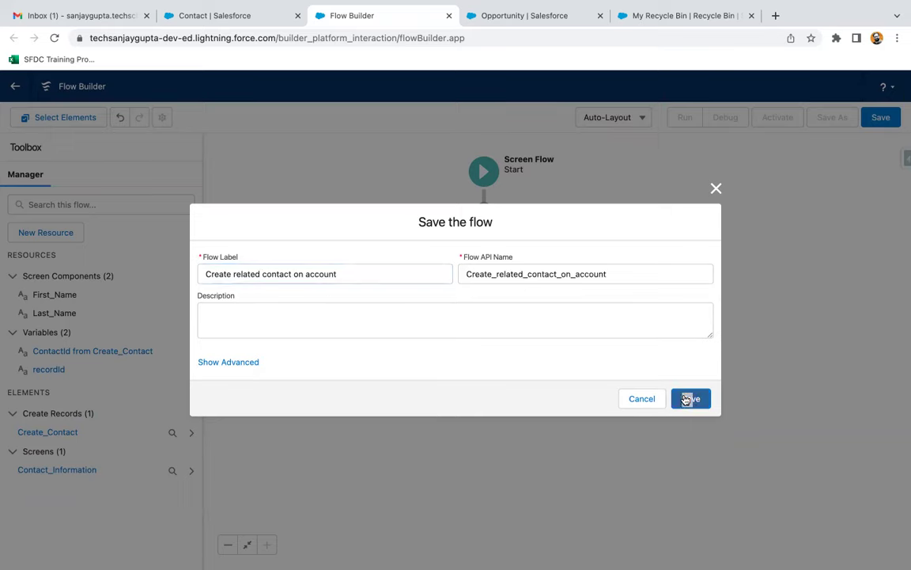
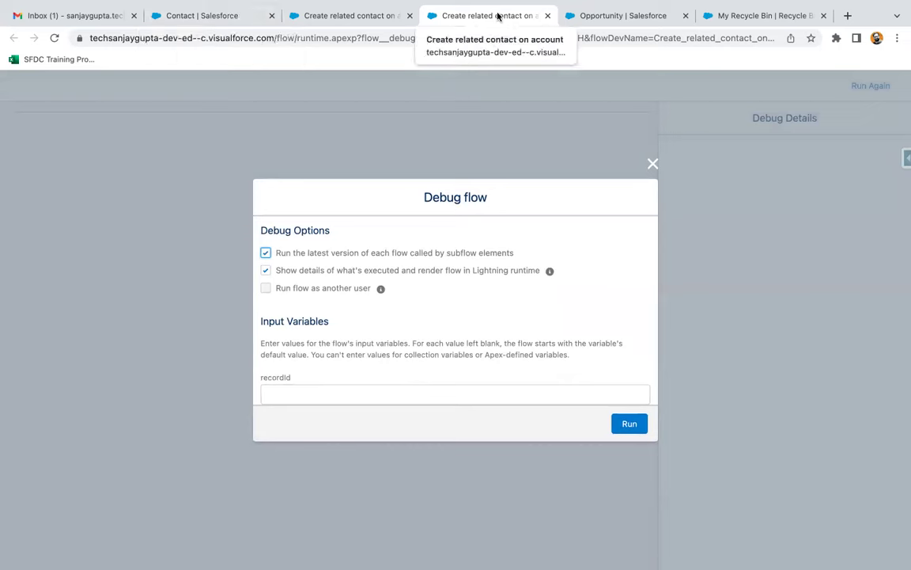
Open the Test account record from the accounts list
left_click(589, 16)
left_click(382, 16)
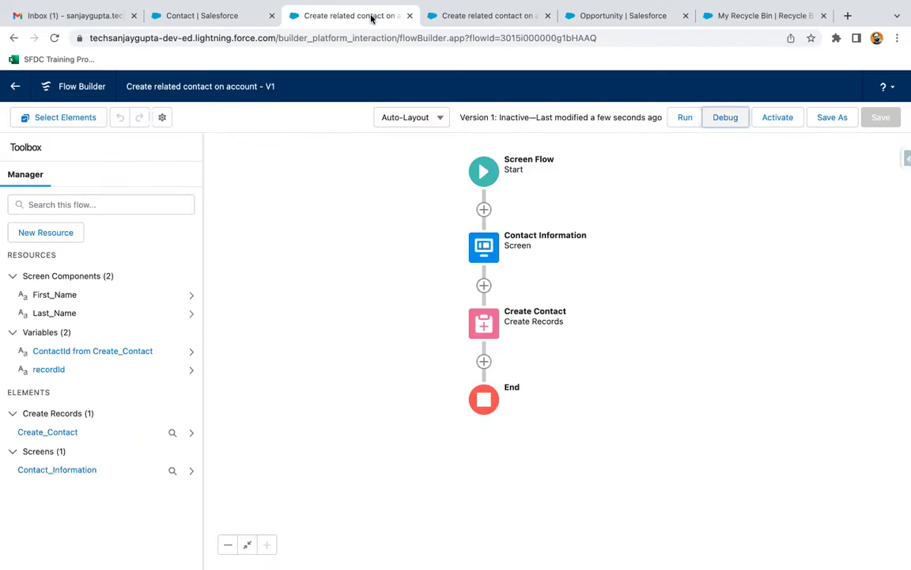
left_click(470, 16)
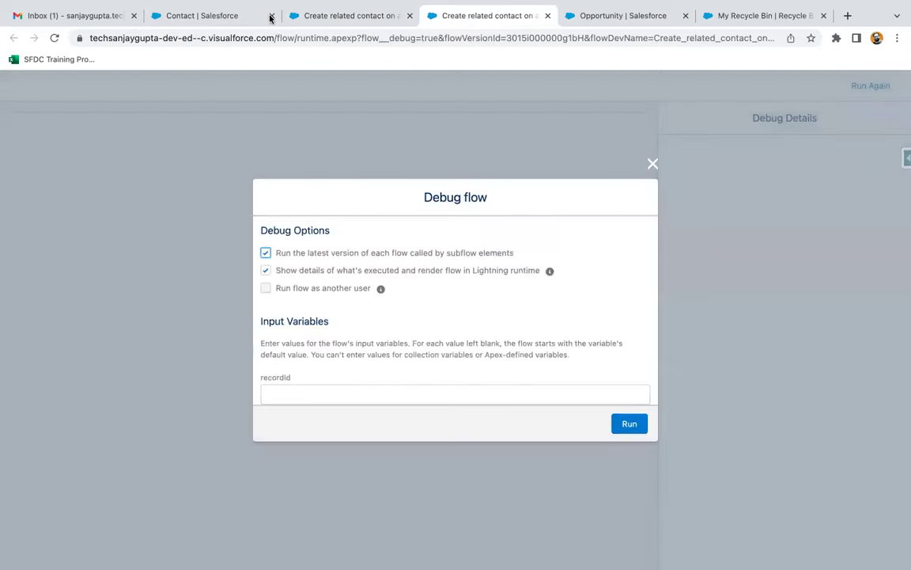
left_click(199, 15)
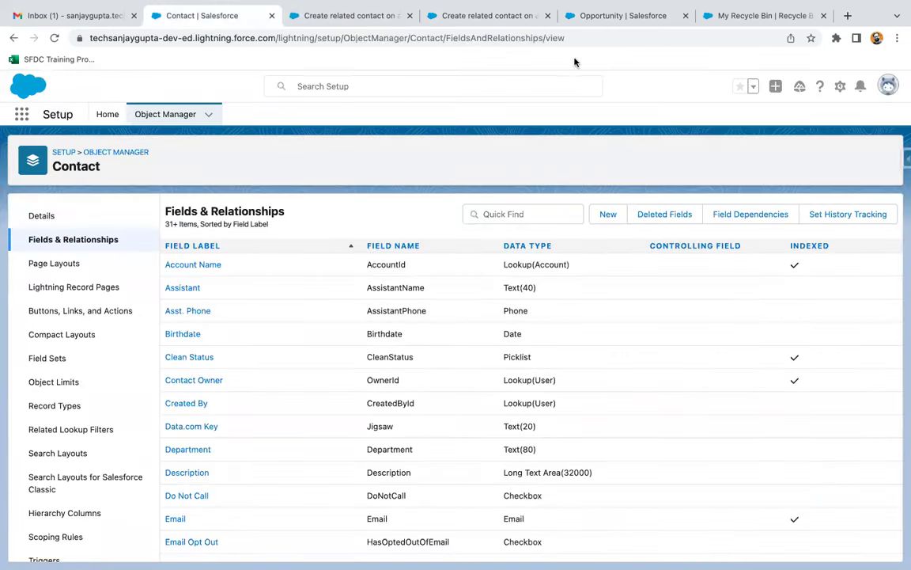
left_click(740, 15)
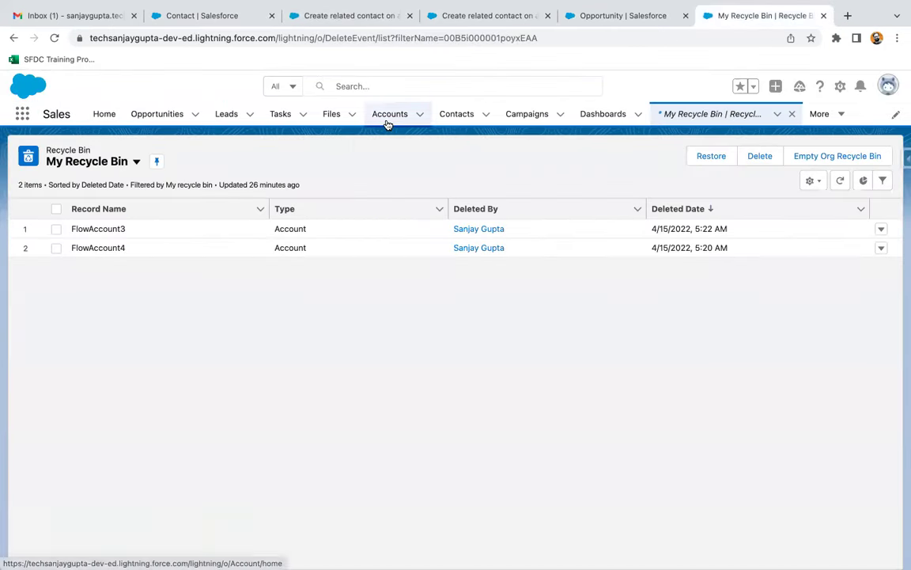
left_click(389, 115)
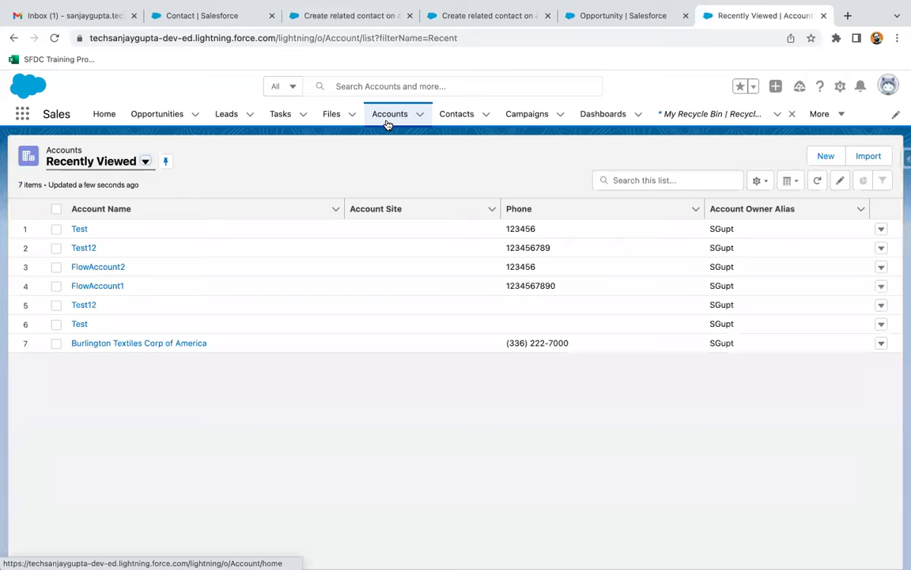
left_click(79, 229)
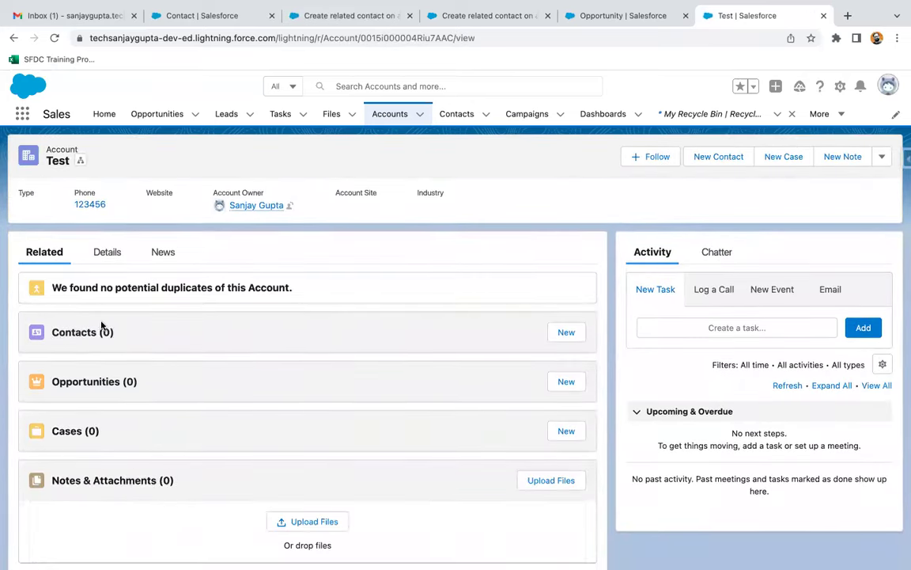
Paste the Test account's record ID into the debug recordId field and start the run
double_click(415, 37)
key("super+c")
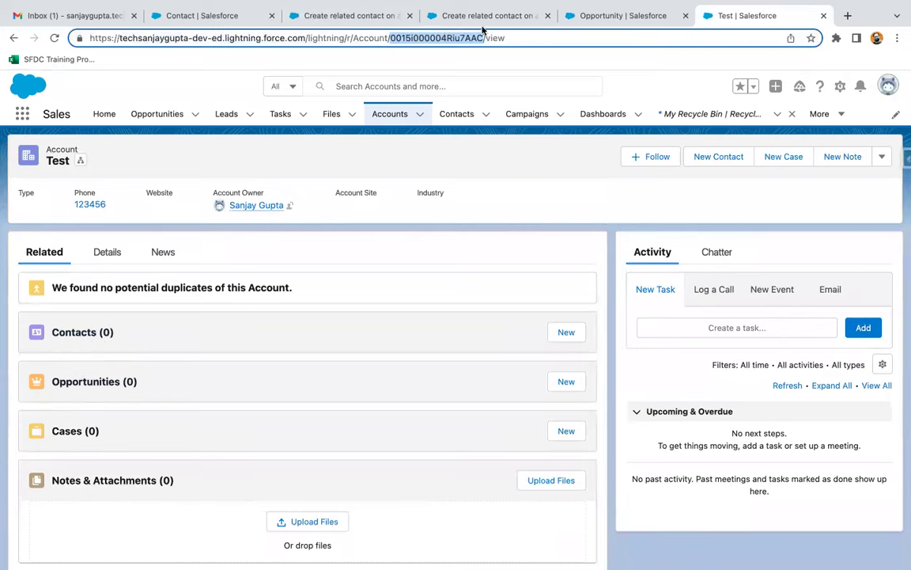
left_click(486, 16)
left_click(393, 393)
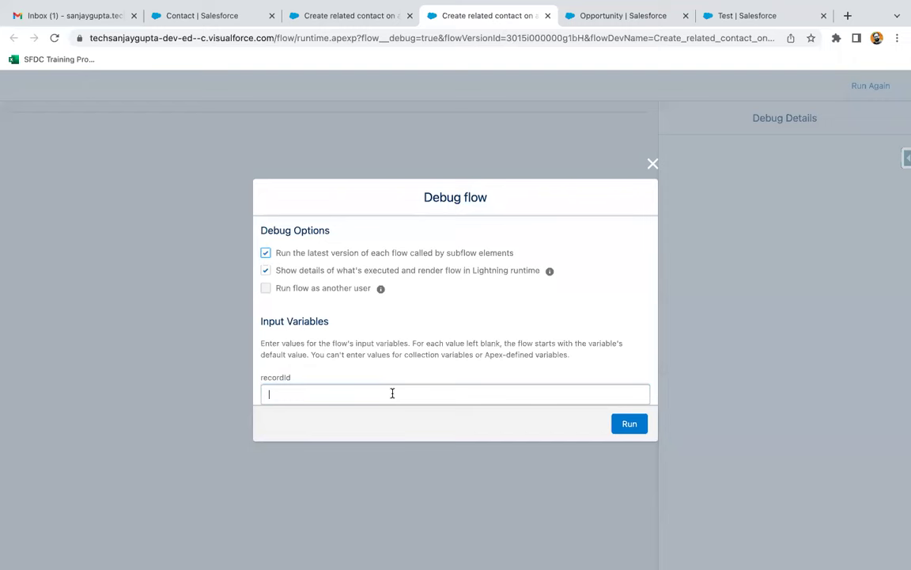
key("super+v")
left_click(630, 425)
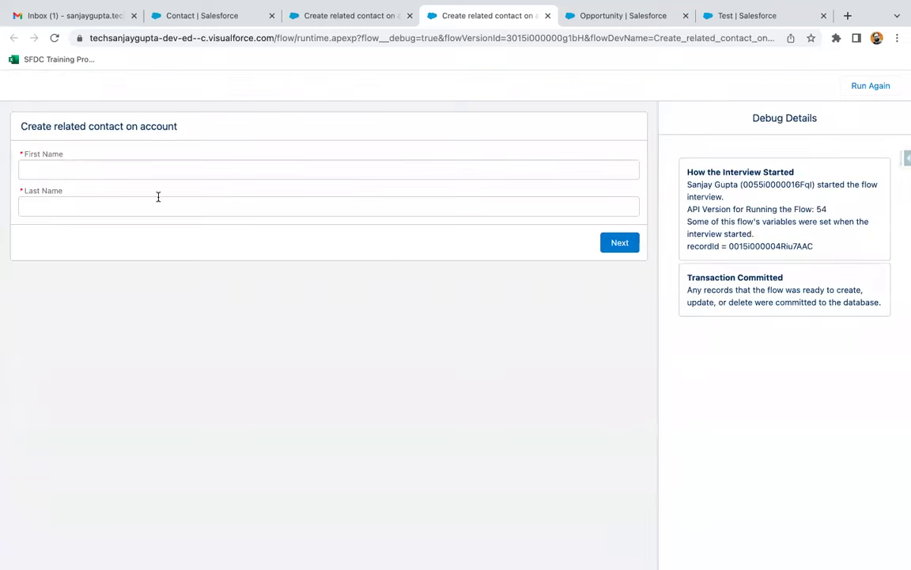
Enter the new contact's first and last name and finish the flow
left_click(52, 176)
key("Tab")
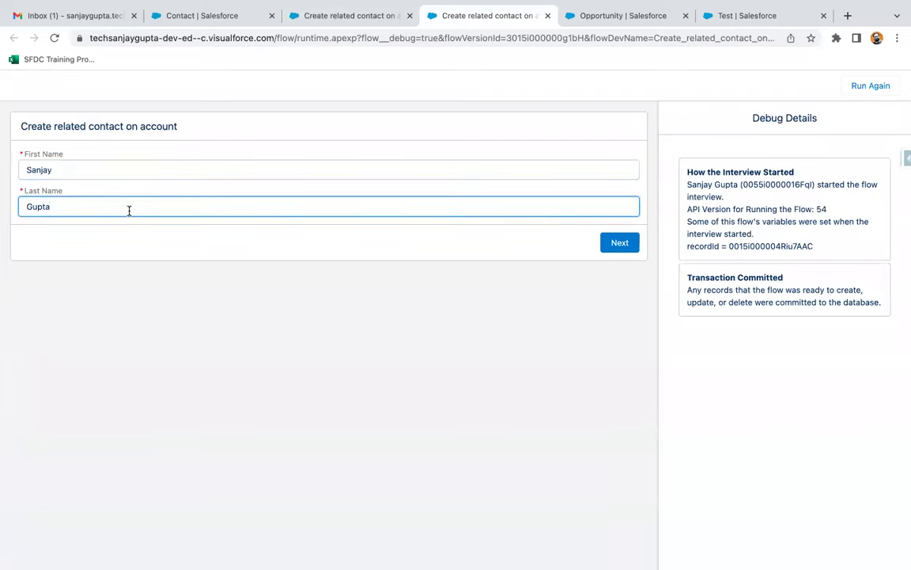
left_click(618, 242)
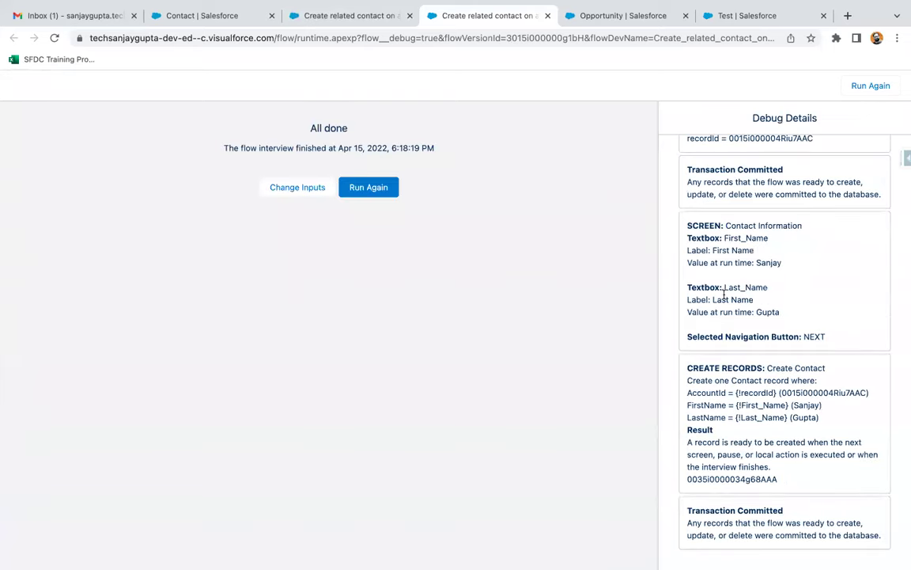
scroll(723, 293, "up", 3)
scroll(691, 301, "down", 3)
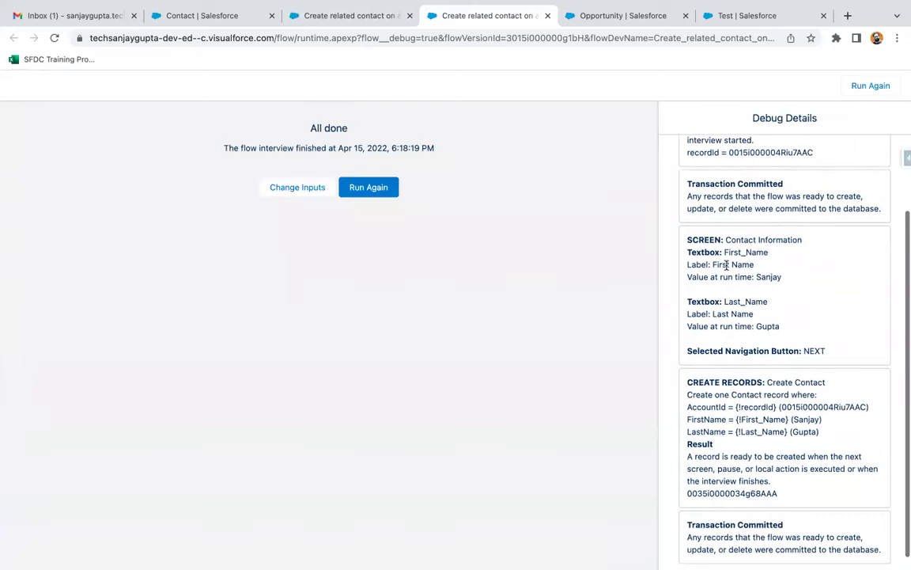
scroll(726, 266, "up", 5)
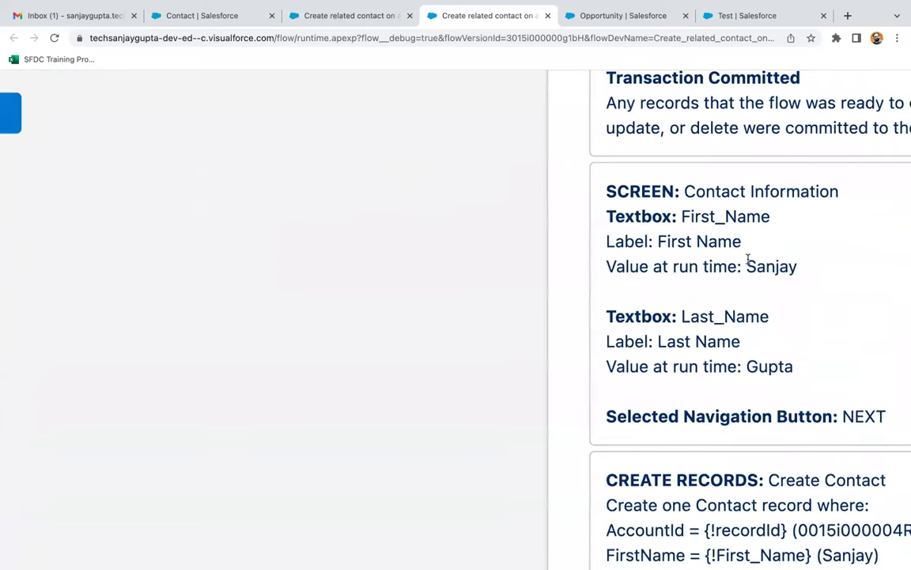
scroll(748, 258, "right", 1)
scroll(749, 261, "down", 1)
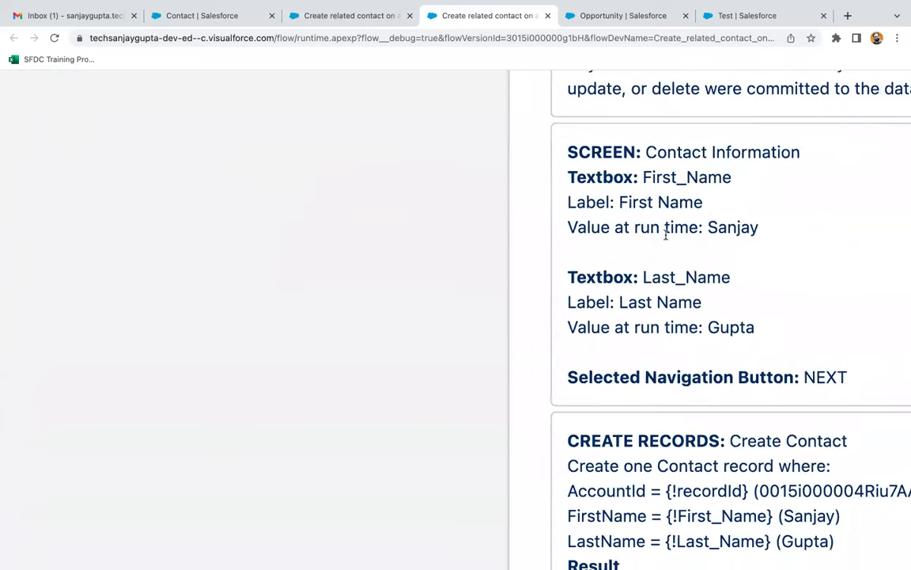
double_click(722, 228)
double_click(722, 324)
scroll(722, 322, "down", 2)
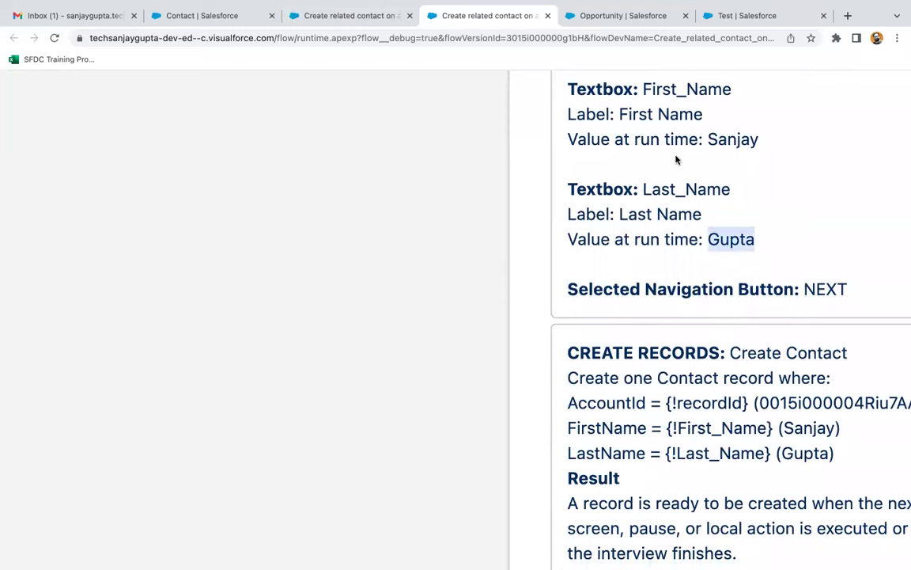
scroll(722, 288, "down", 2)
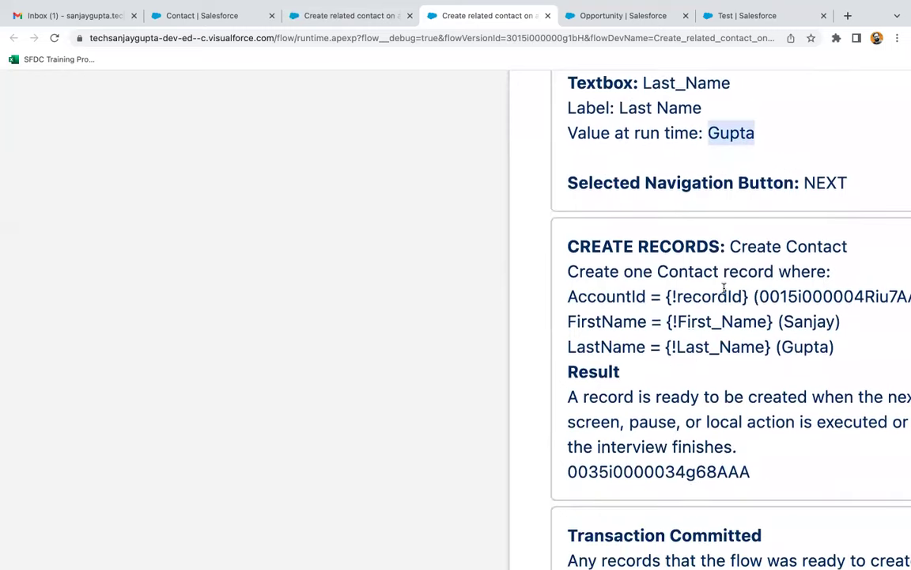
scroll(706, 296, "right", 3)
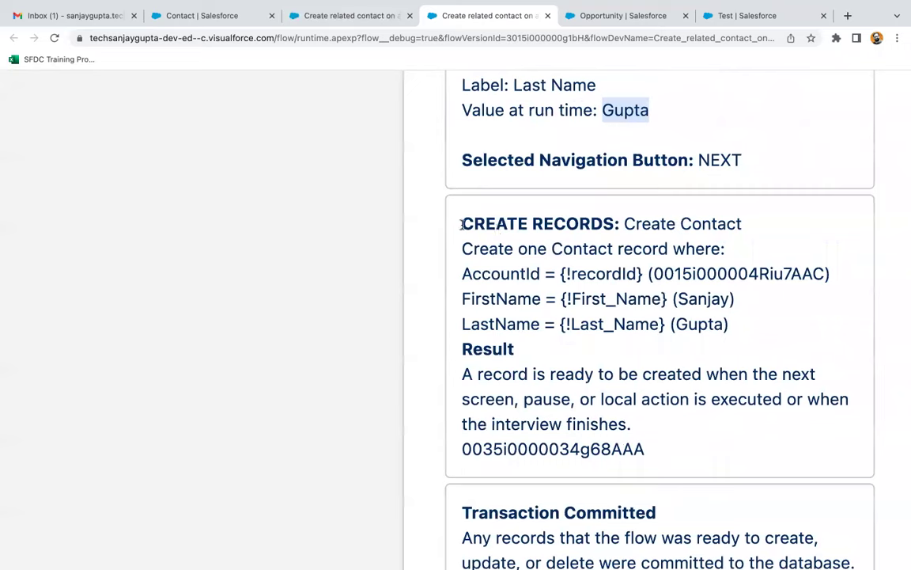
left_click_drag(463, 225, 619, 223)
left_click(677, 224)
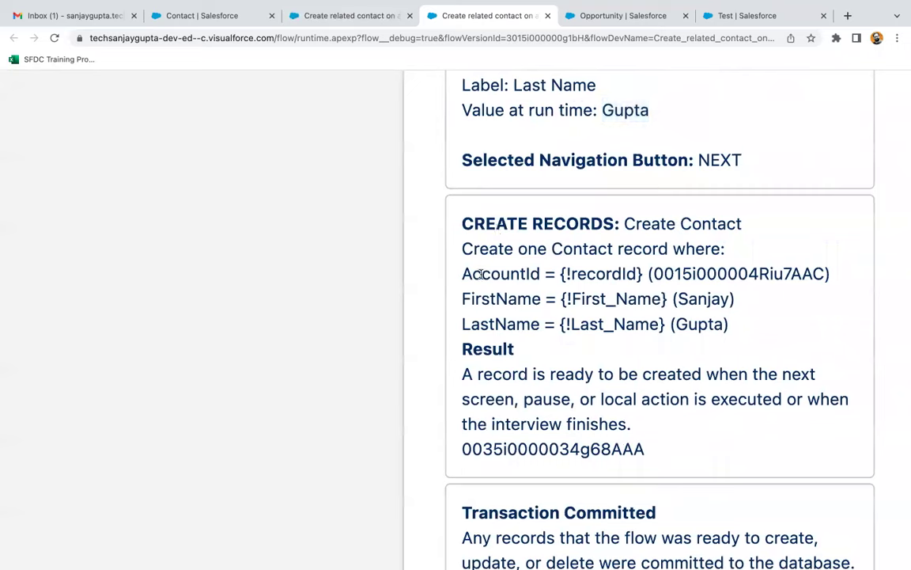
left_click_drag(463, 274, 856, 283)
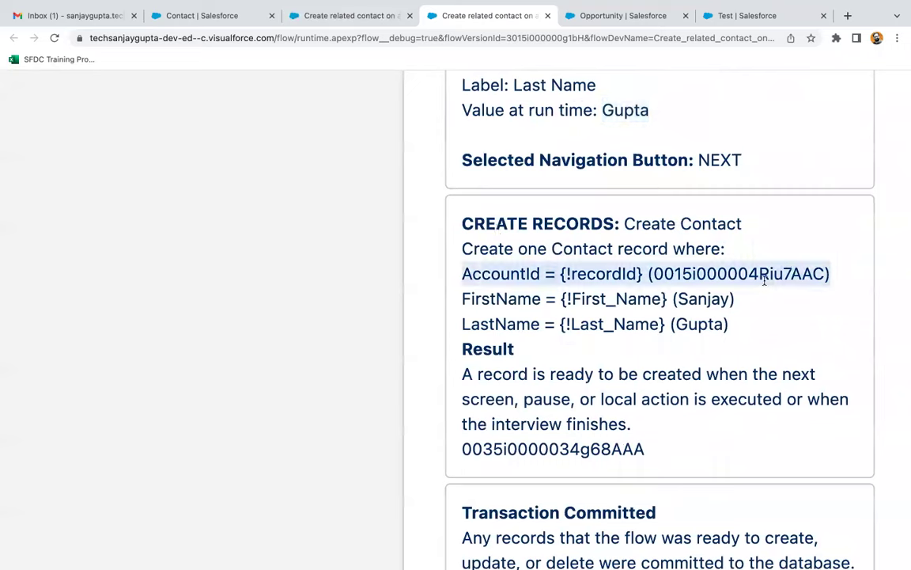
left_click(579, 296)
left_click_drag(460, 299, 734, 299)
left_click_drag(462, 324, 732, 330)
left_click(591, 375)
scroll(659, 382, "down", 2)
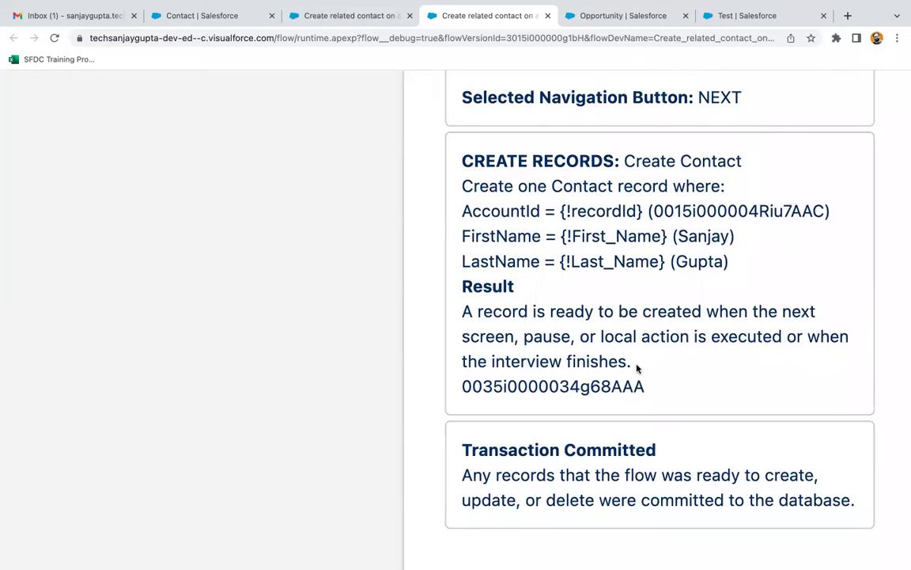
double_click(576, 385)
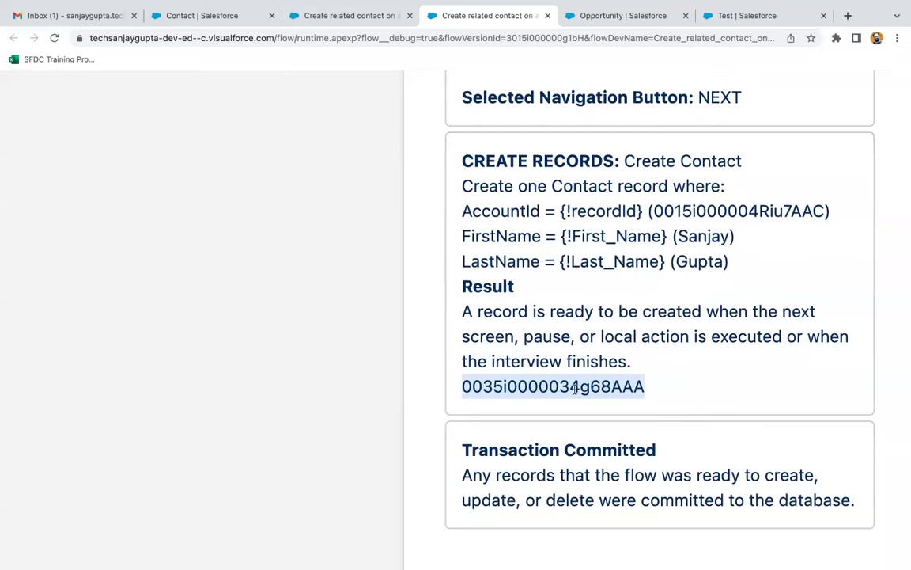
key("ctrl+0")
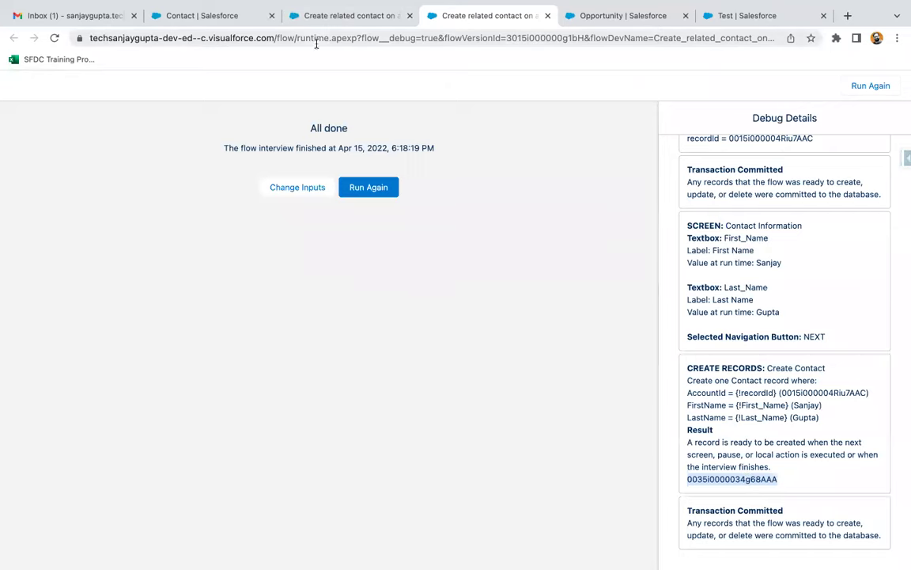
left_click(724, 15)
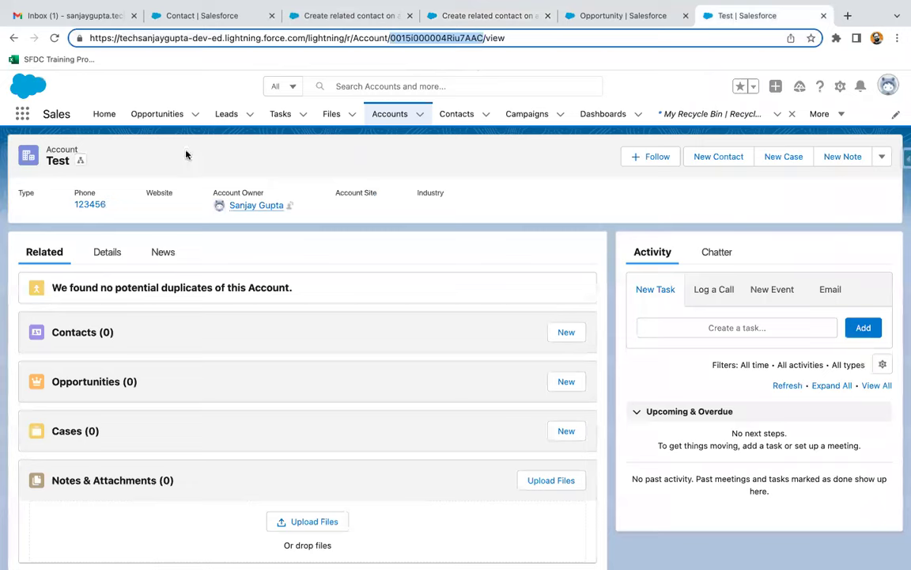
Reload the Test account, open the new contact, and check its Account Name in Details
left_click(54, 37)
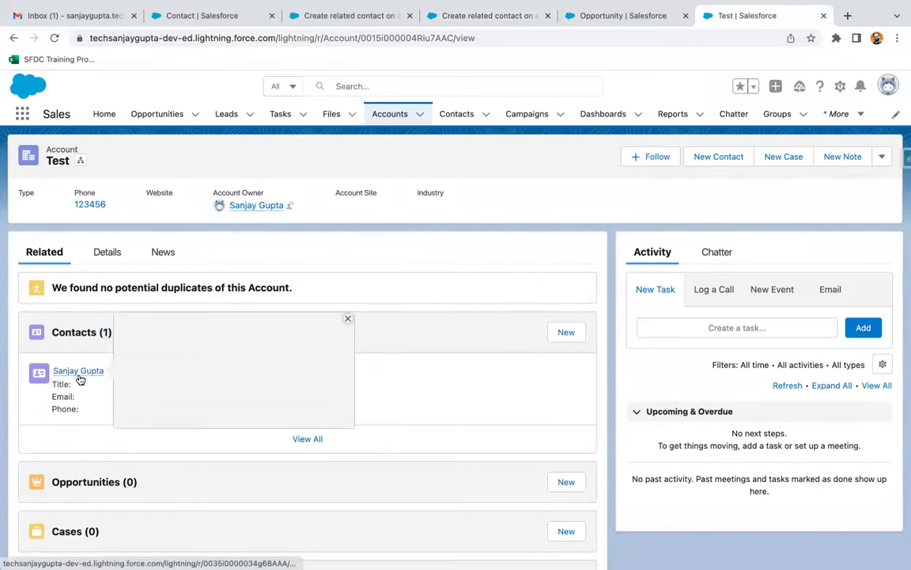
left_click(78, 371)
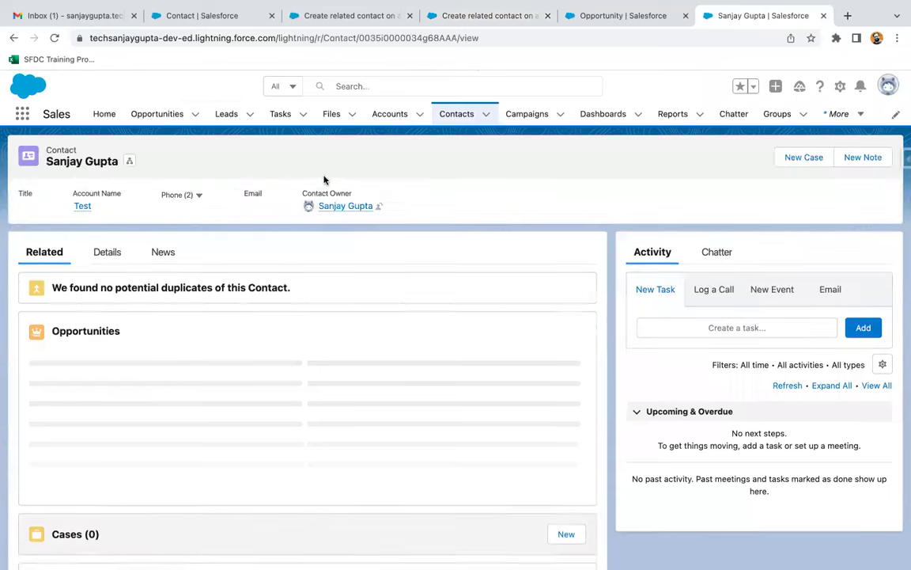
double_click(409, 38)
key("super+c")
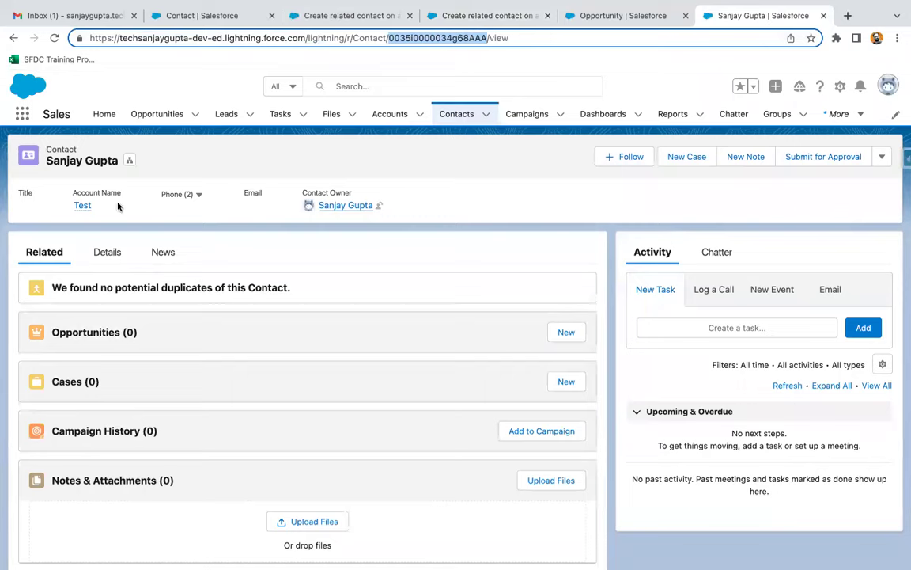
left_click(106, 252)
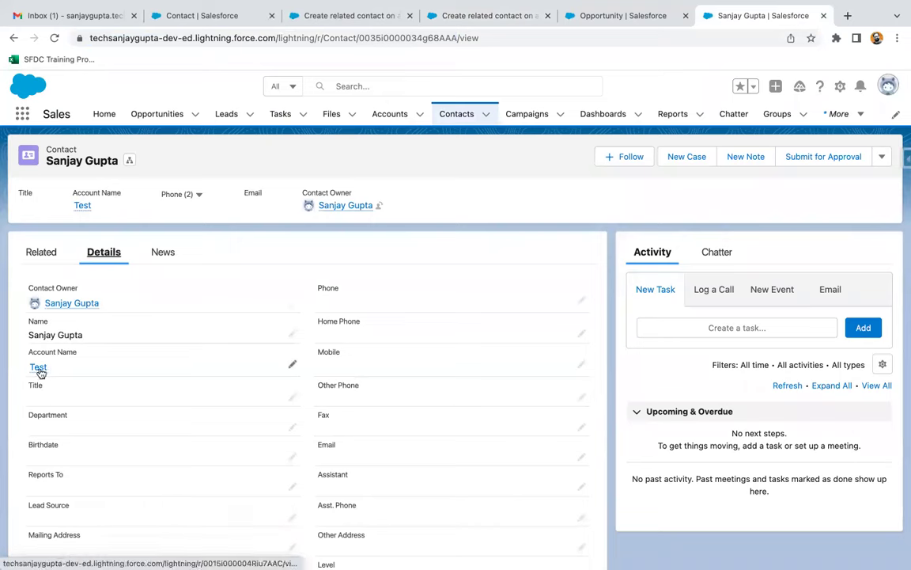
mouse_move(38, 367)
Find the contact's record ID in the debug log, then go back to the flow canvas
left_click(486, 17)
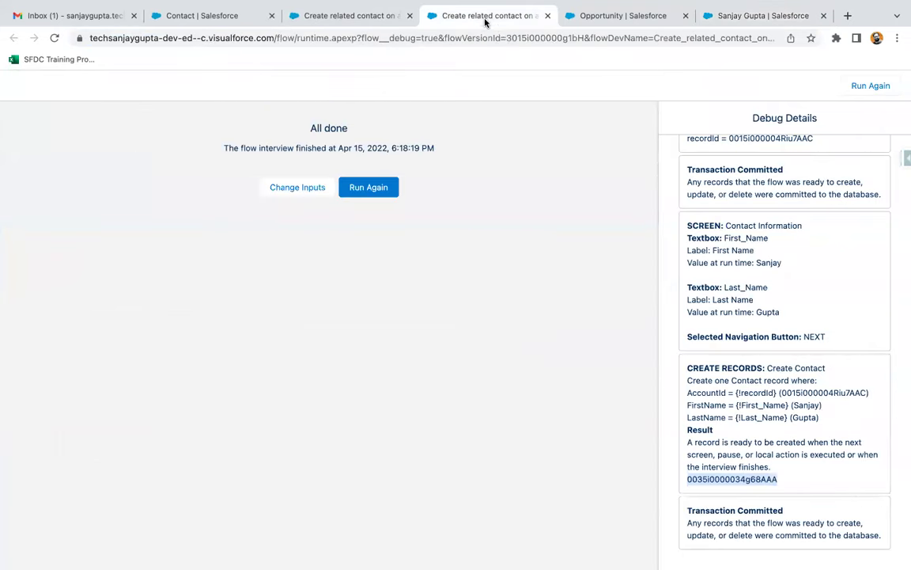
key("super+f")
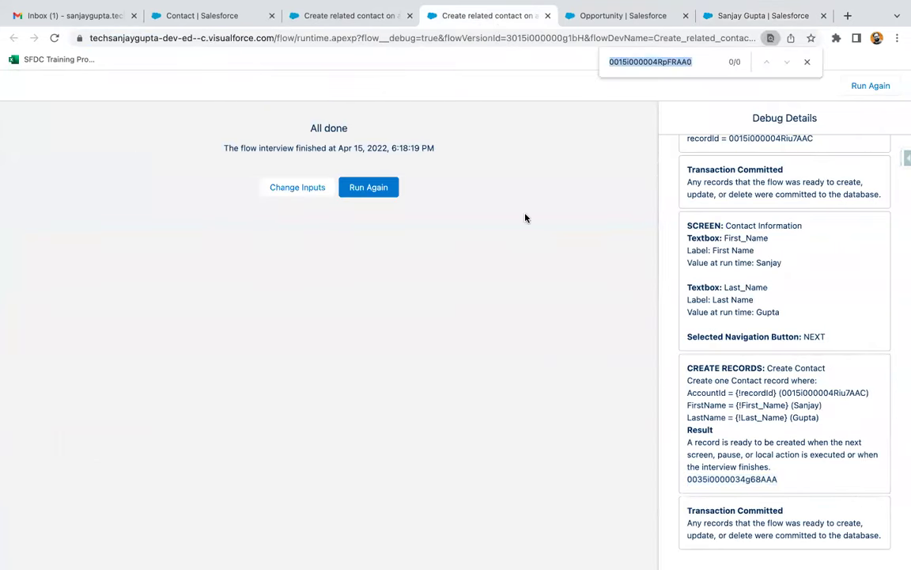
key("super+v")
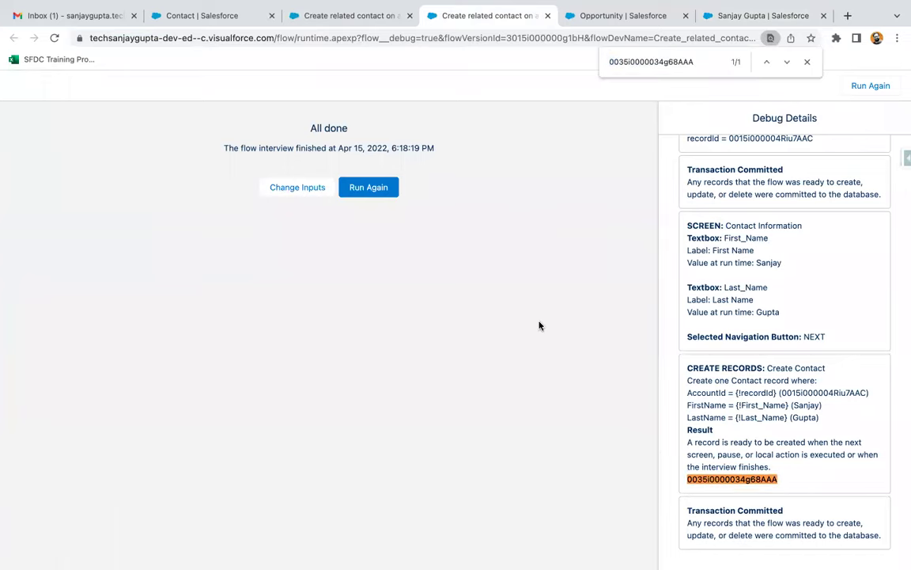
left_click(363, 22)
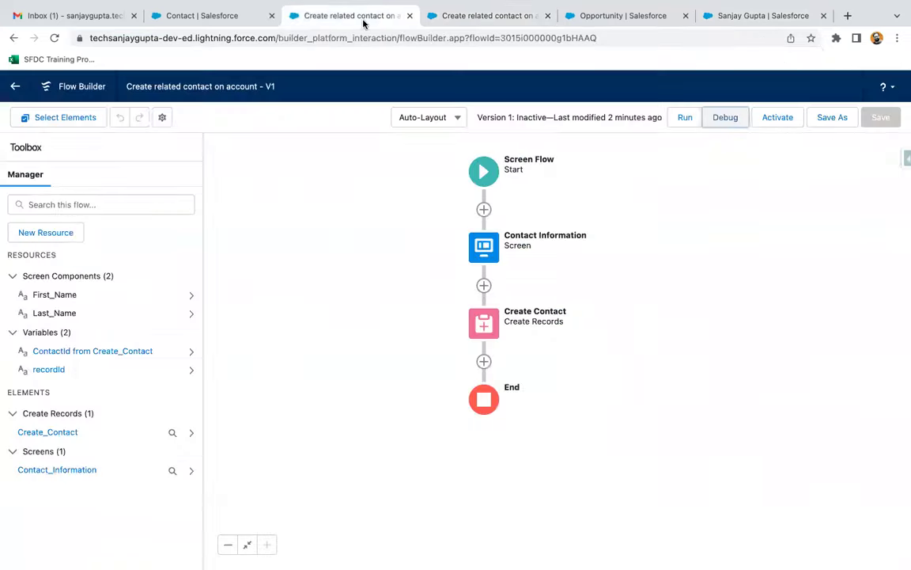